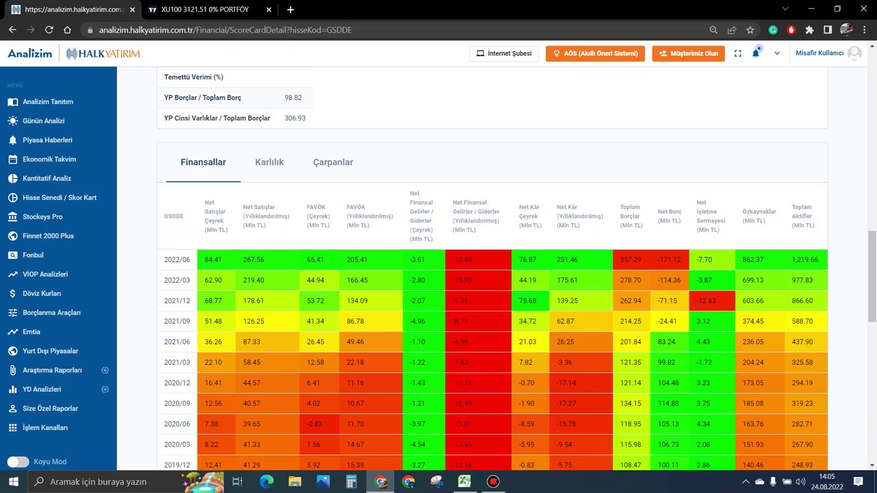
# Review GSDDE's quarterly financials from 2018/09 to 2022/06 and check its historical multiples (Çarpanlar) on the score card page.
pyautogui.scroll(-2, 492, 269)
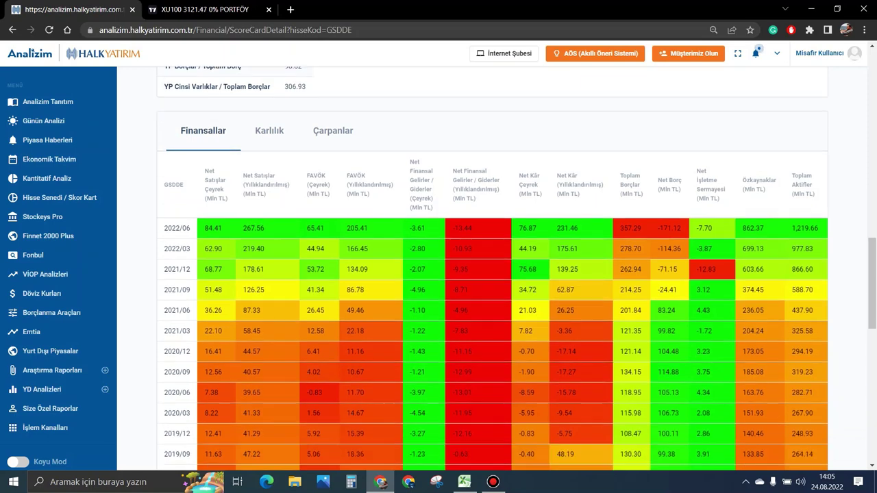
pyautogui.scroll(-1, 492, 268)
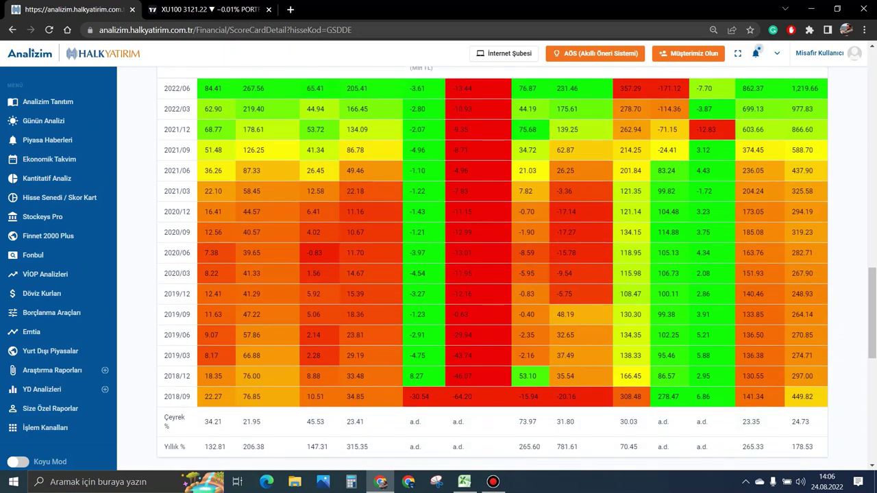
pyautogui.scroll(2, 492, 269)
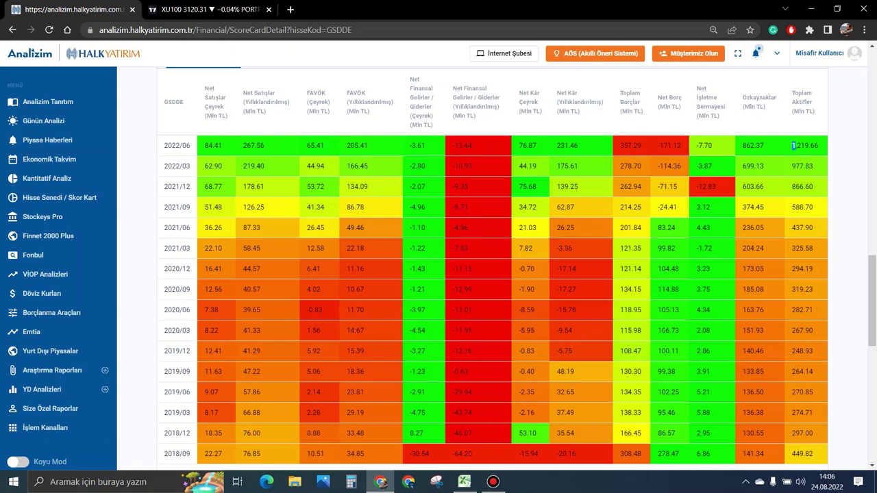
pyautogui.scroll(2, 492, 274)
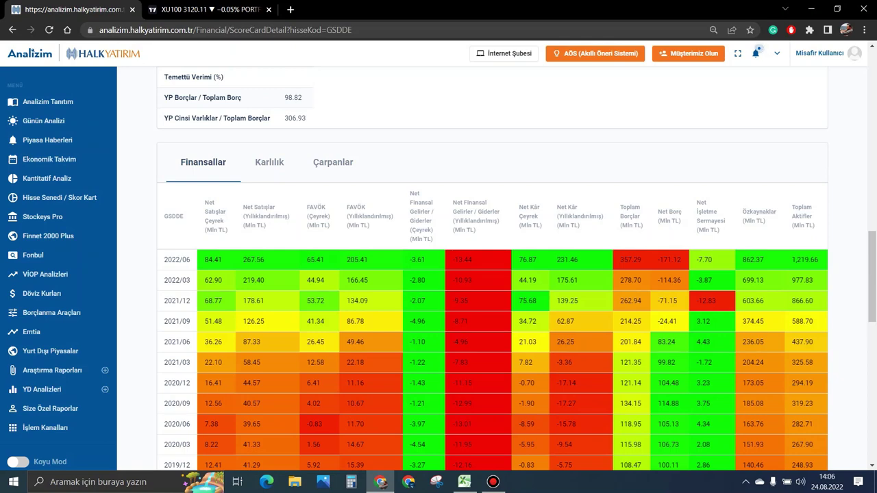
pyautogui.click(333, 162)
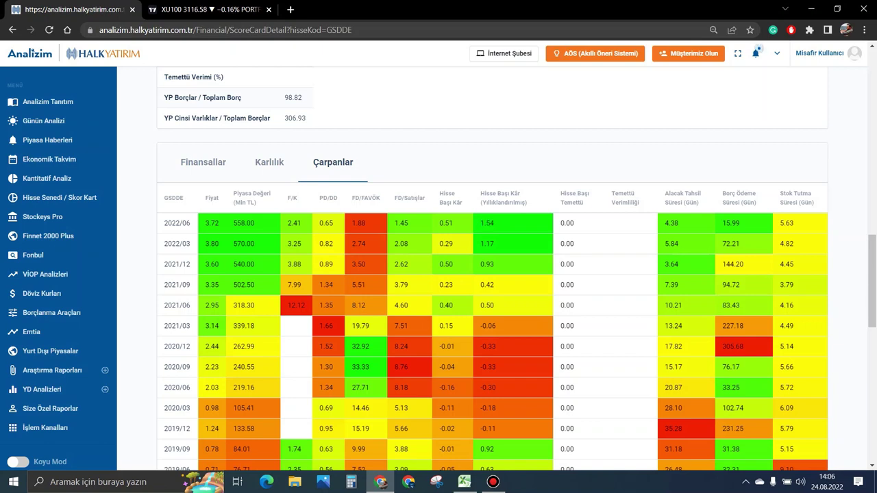
pyautogui.click(203, 162)
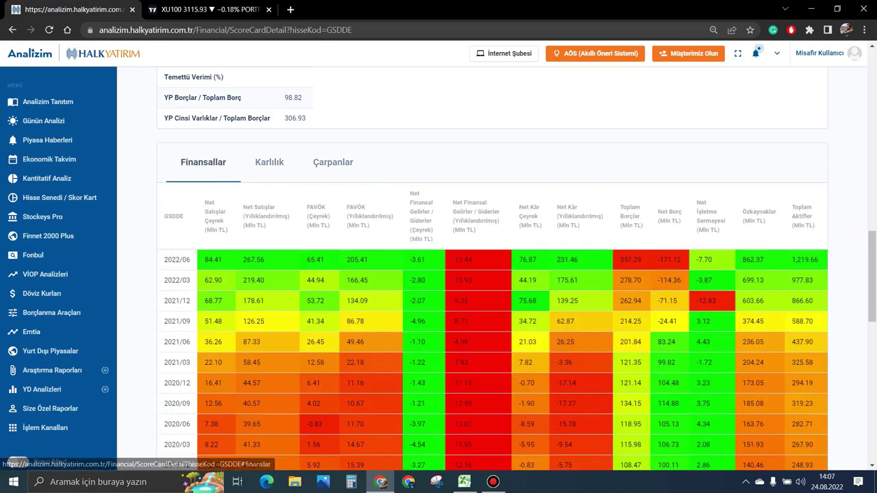
# Switch to the GSDDE workbook in Excel and examine GSD Denizcilik's figures from paid-in capital through Aktif Karlılığı on the Sektörel Durum sheet.
pyautogui.click(464, 481)
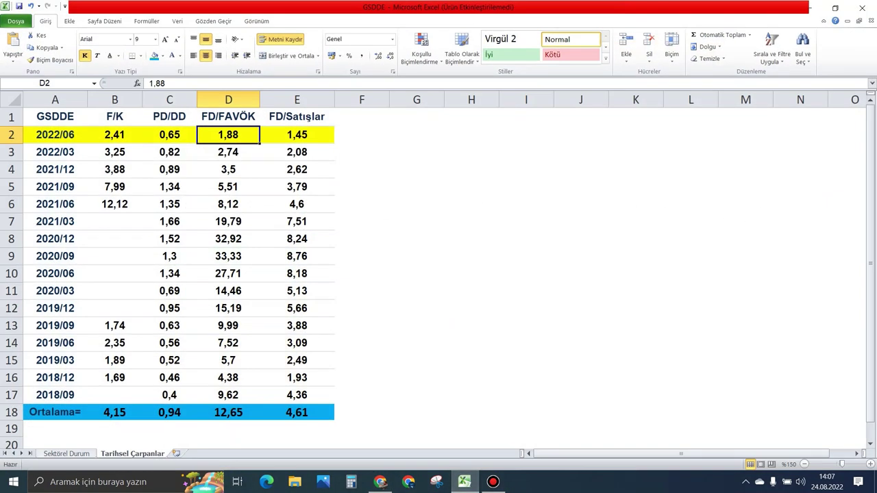
pyautogui.hotkey('ctrl', 'pageup')
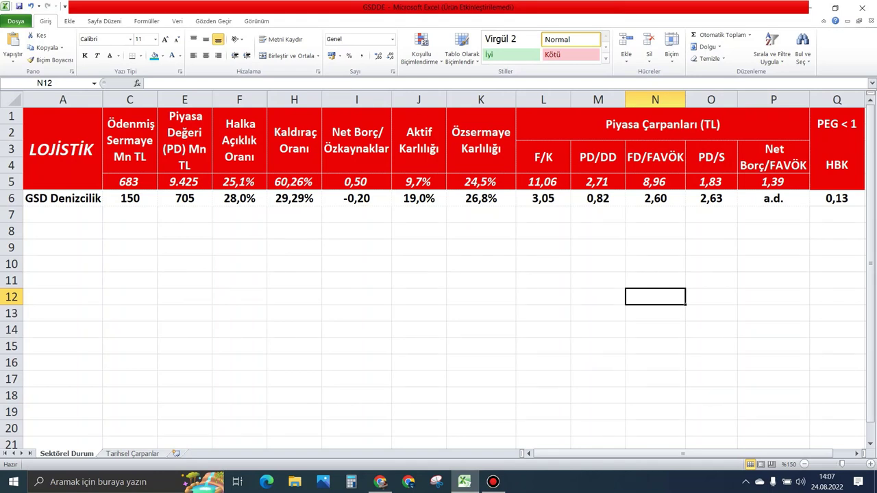
pyautogui.hotkey('ctrl', 'Home')
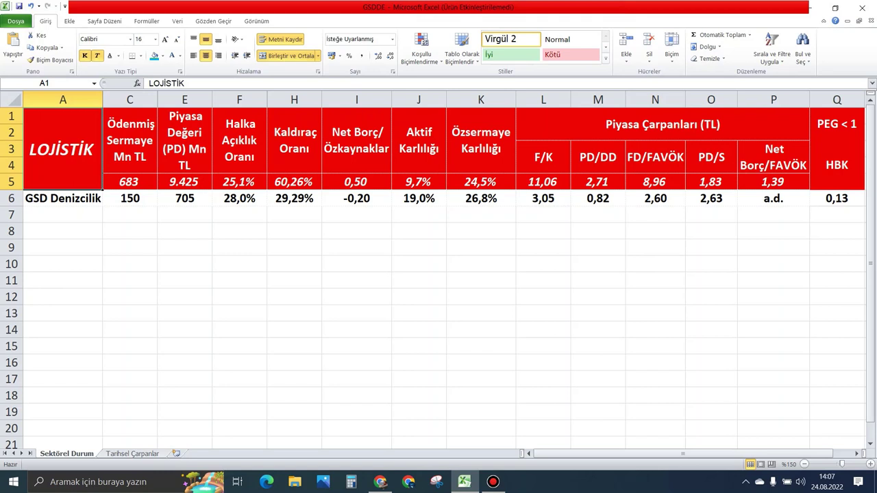
pyautogui.click(129, 198)
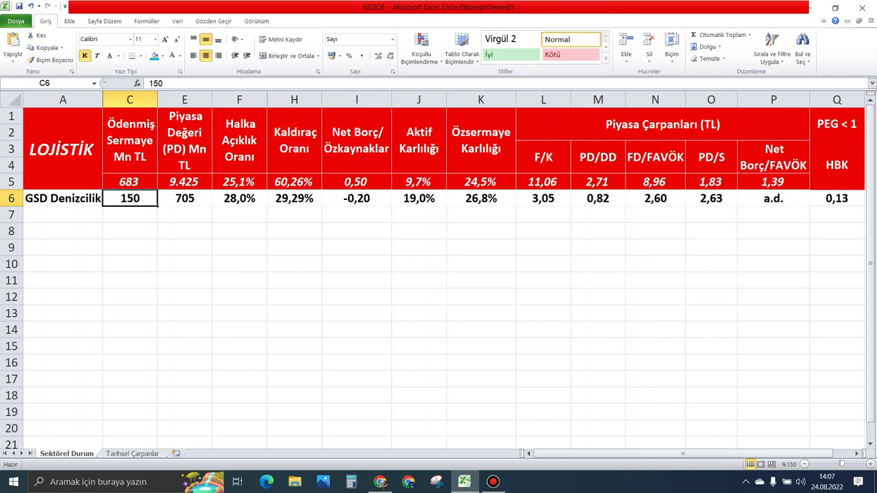
pyautogui.press('Right')
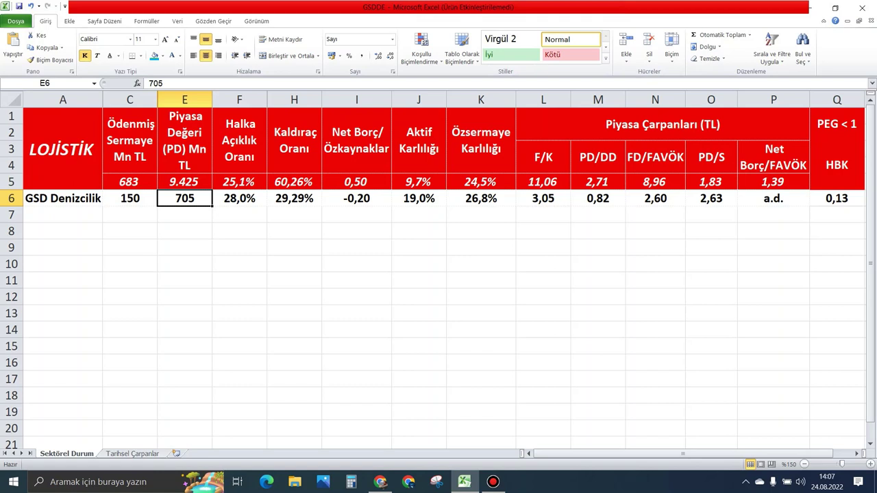
pyautogui.press('Right')
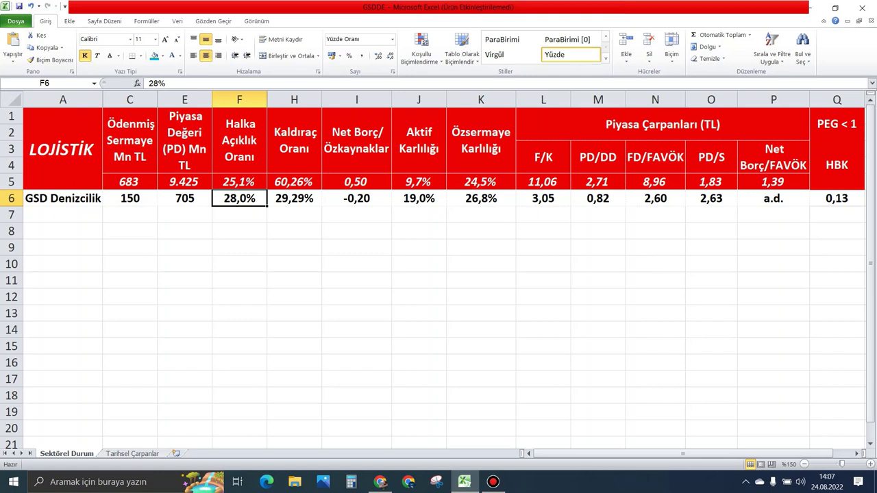
pyautogui.press('Right')
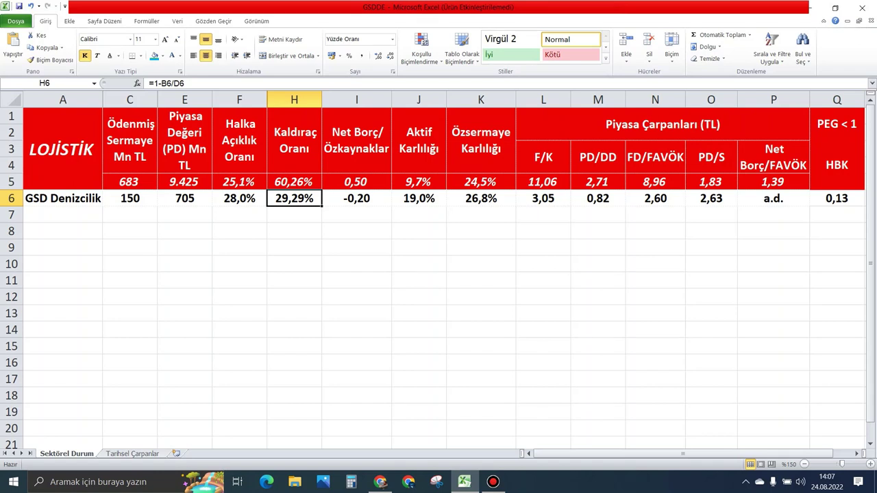
pyautogui.press('Right')
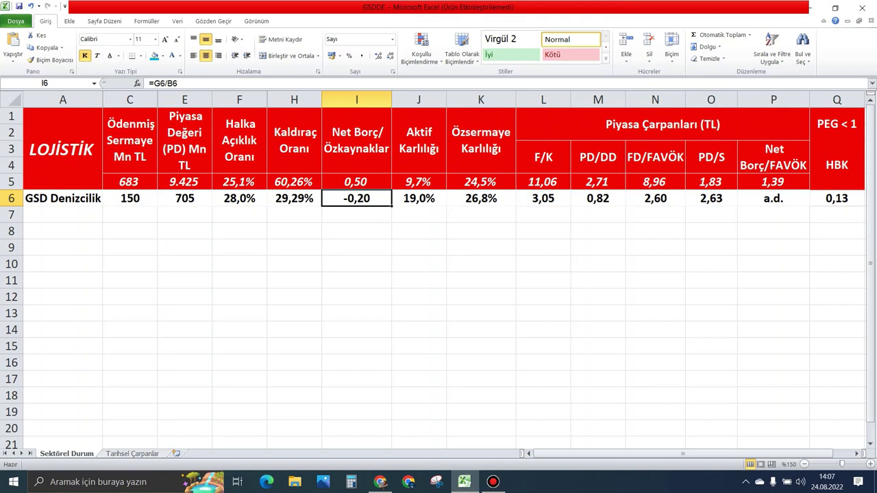
pyautogui.press('Right')
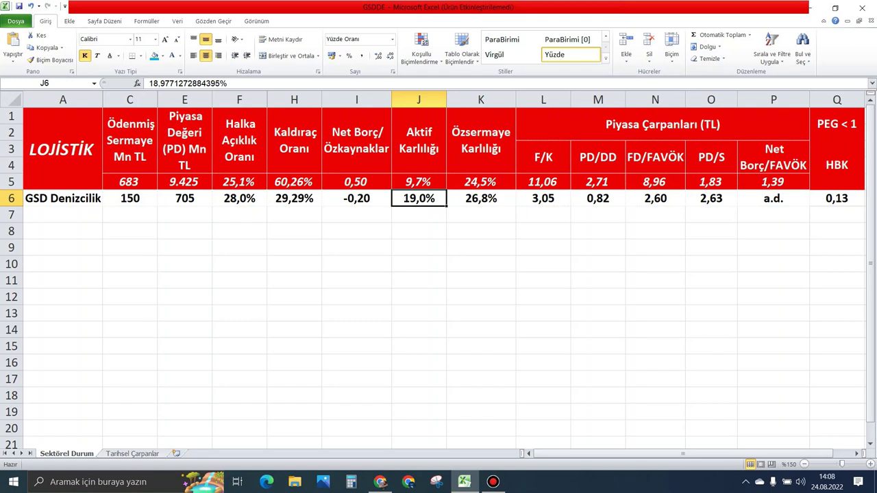
# Compare GSD Denizcilik's F/K, PD/DD and FD/FAVÖK with the logistics sector values in row 5, and check its PEG ratio.
pyautogui.click(543, 198)
pyautogui.click(543, 182)
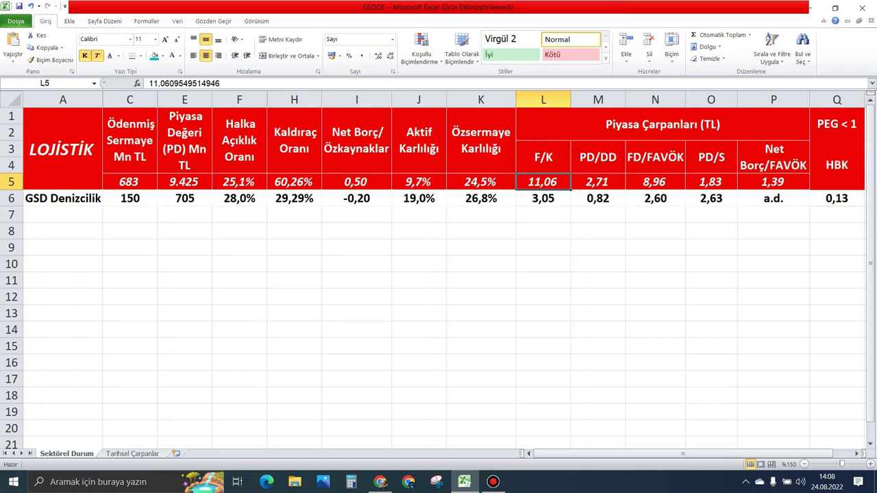
pyautogui.click(598, 198)
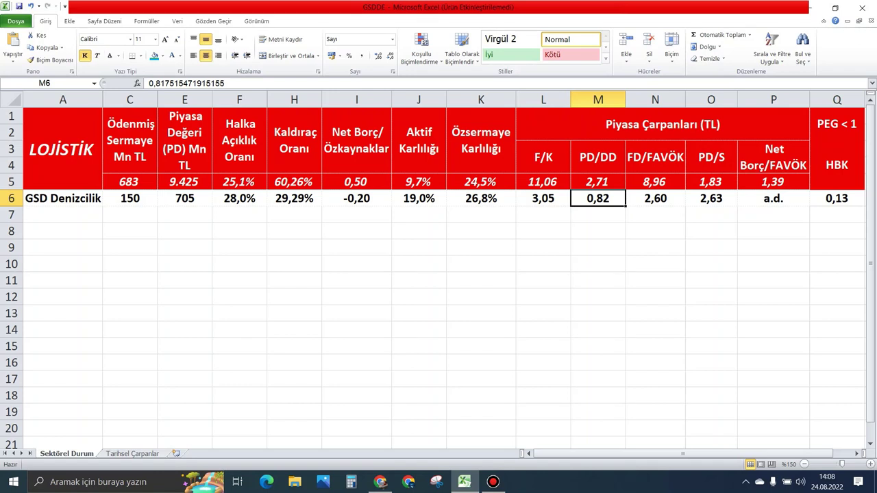
pyautogui.click(598, 182)
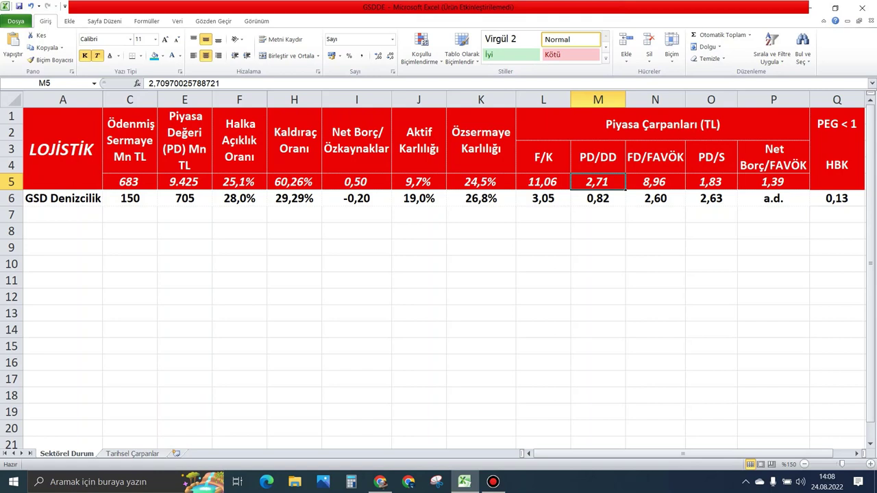
pyautogui.click(655, 198)
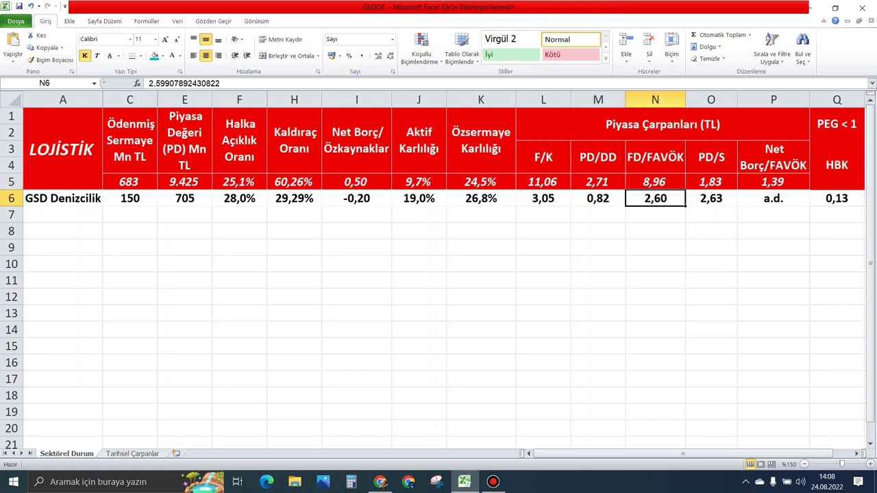
pyautogui.click(655, 182)
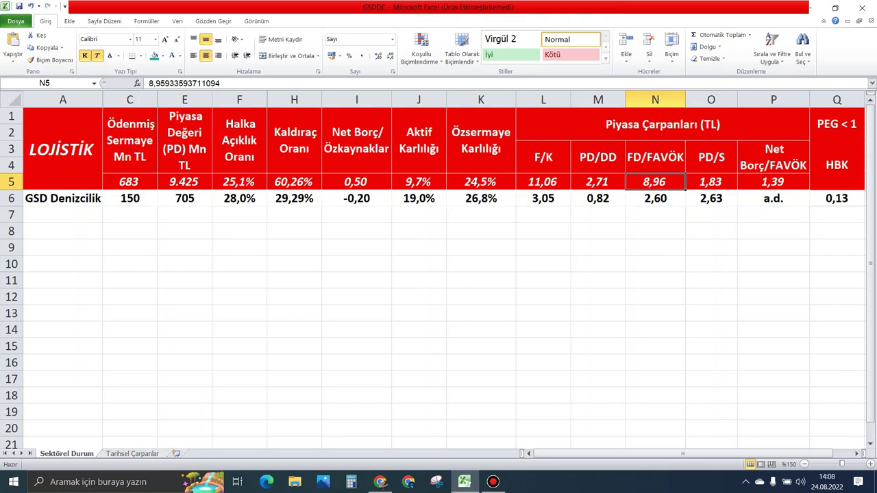
pyautogui.click(837, 198)
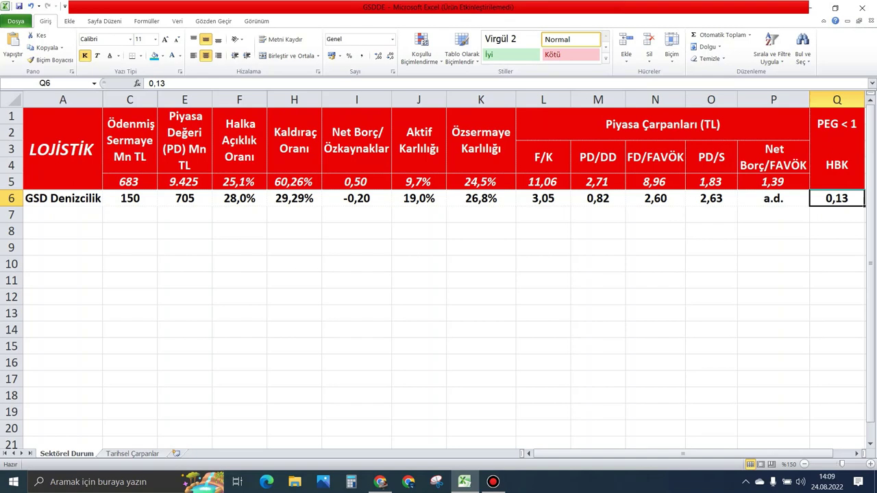
# Compare the F/K history and its average on the Tarihsel Çarpanlar sheet with the F/K on the Sektörel Durum sheet, noting the blank quarters.
pyautogui.hotkey('ctrl', 'pagedown')
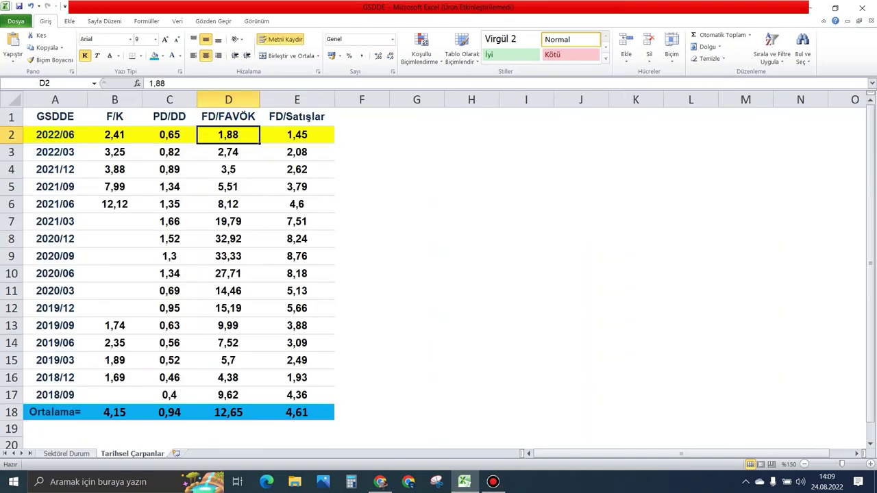
pyautogui.moveTo(115, 221); pyautogui.dragTo(115, 308)
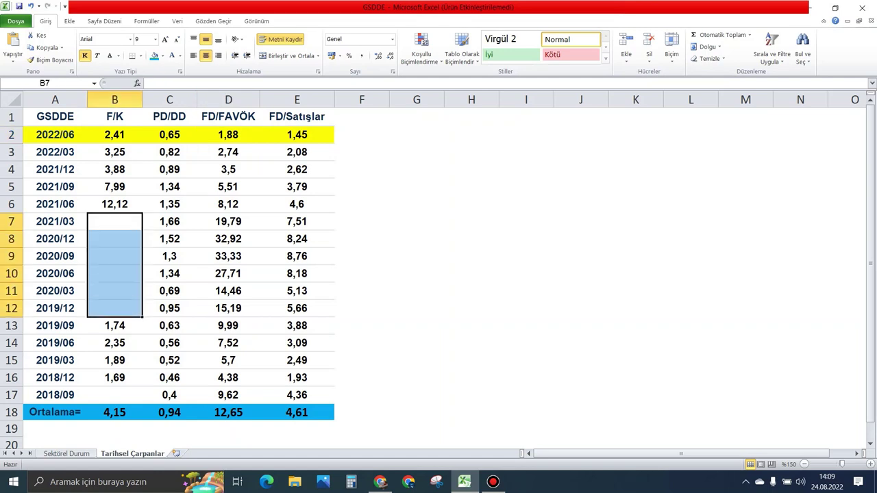
pyautogui.click(115, 394)
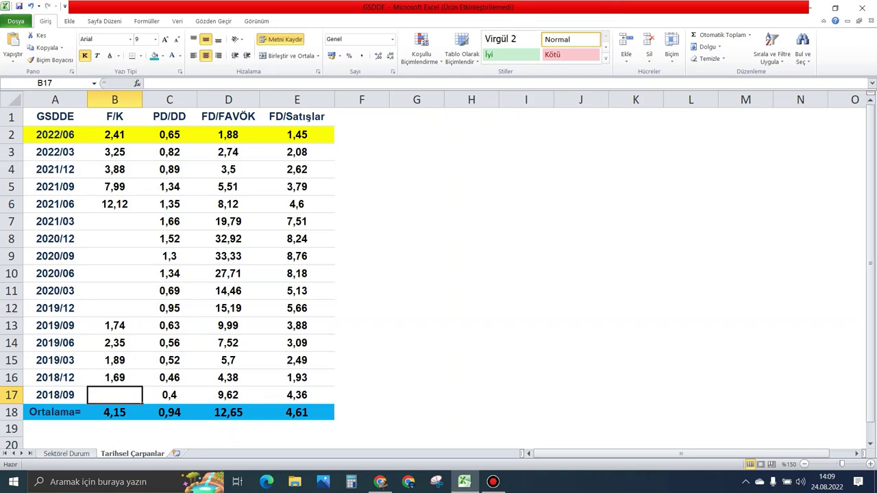
pyautogui.click(115, 412)
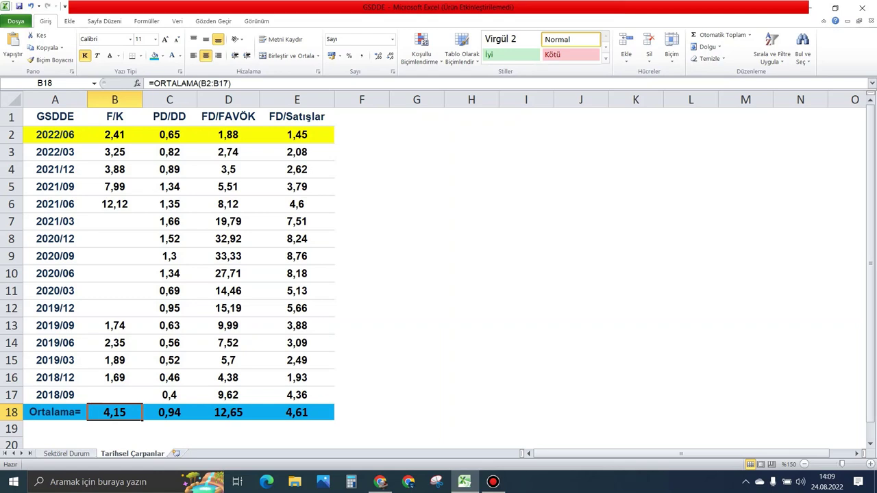
pyautogui.click(115, 135)
pyautogui.click(55, 445)
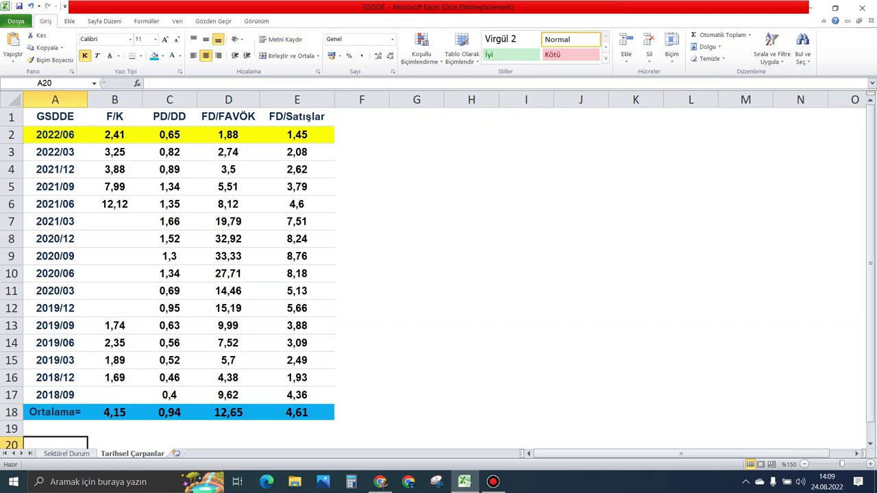
pyautogui.click(66, 454)
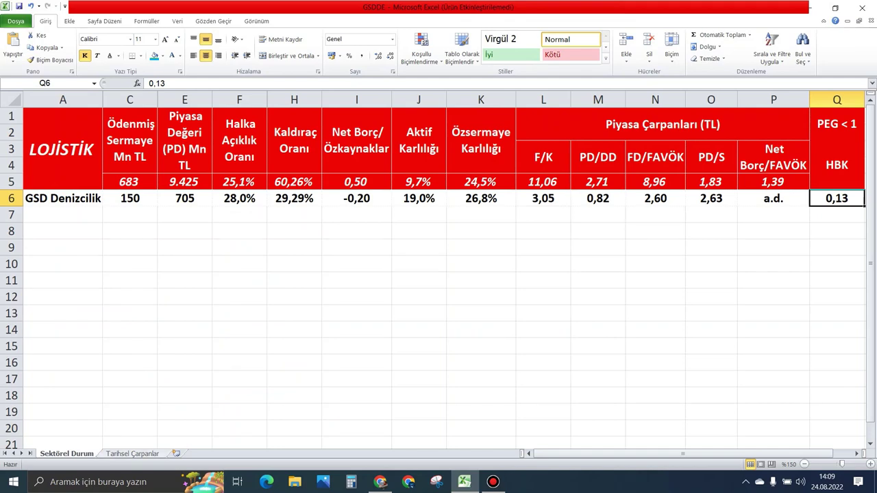
# Compare the historical PD/DD average and the 2022/06 PD/DD on Tarihsel Çarpanlar with GSD Denizcilik's PD/DD on Sektörel Durum.
pyautogui.hotkey('ctrl', 'pagedown')
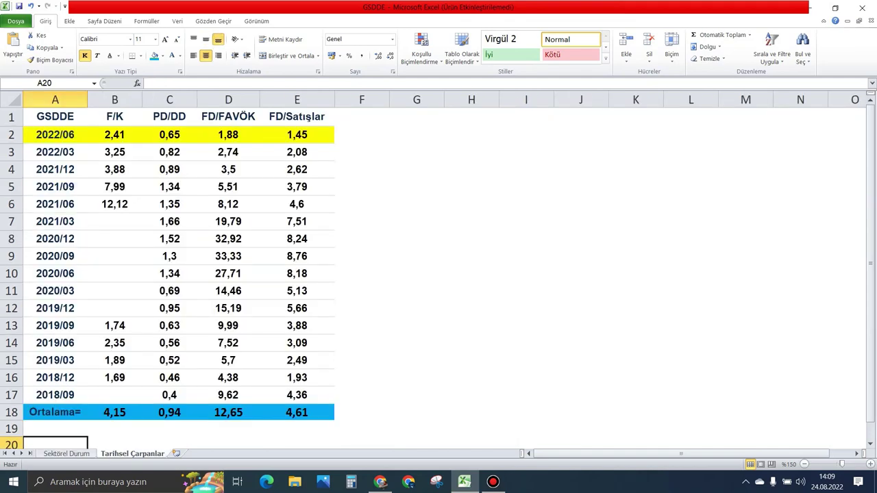
pyautogui.click(169, 412)
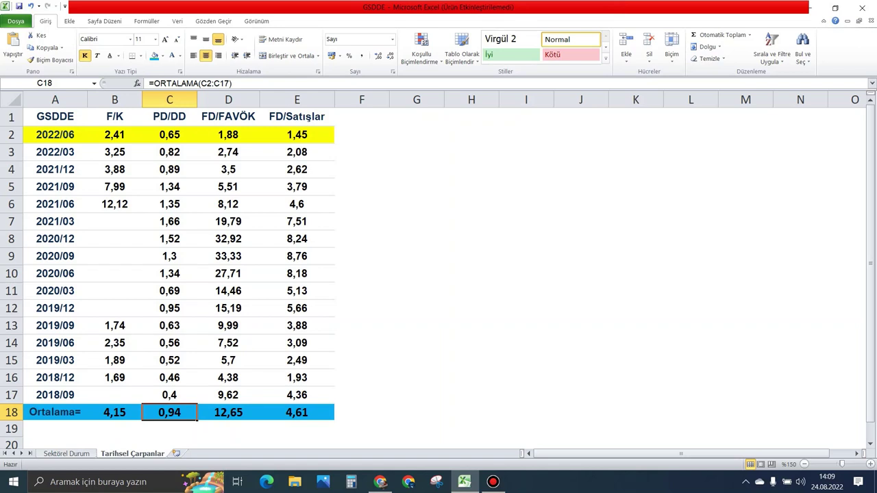
pyautogui.click(169, 134)
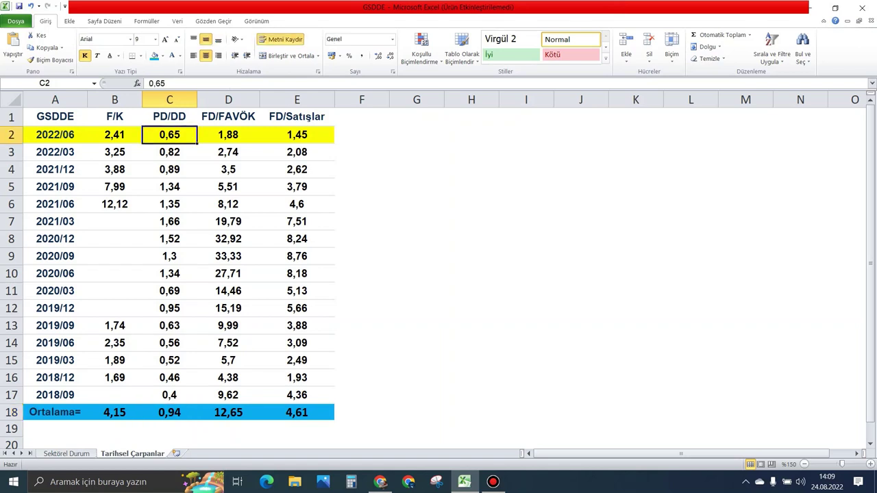
pyautogui.hotkey('ctrl', 'pageup')
pyautogui.click(597, 198)
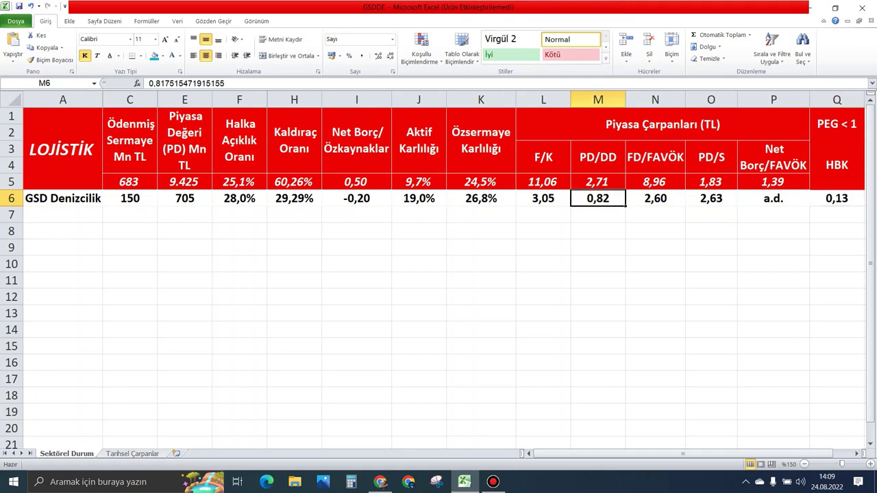
# Compare the historical FD/FAVÖK average with the 2022/06 FD/FAVÖK on Tarihsel Çarpanlar, and return to the Sektörel Durum sheet.
pyautogui.hotkey('ctrl', 'pagedown')
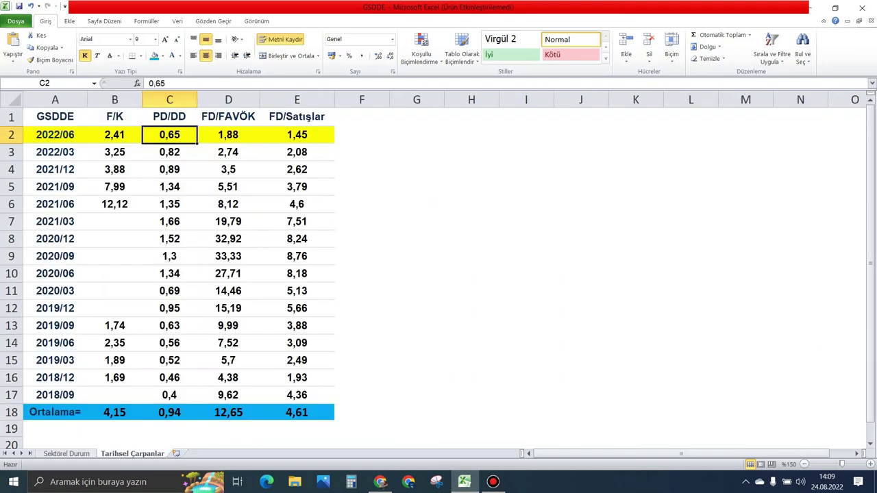
pyautogui.click(228, 412)
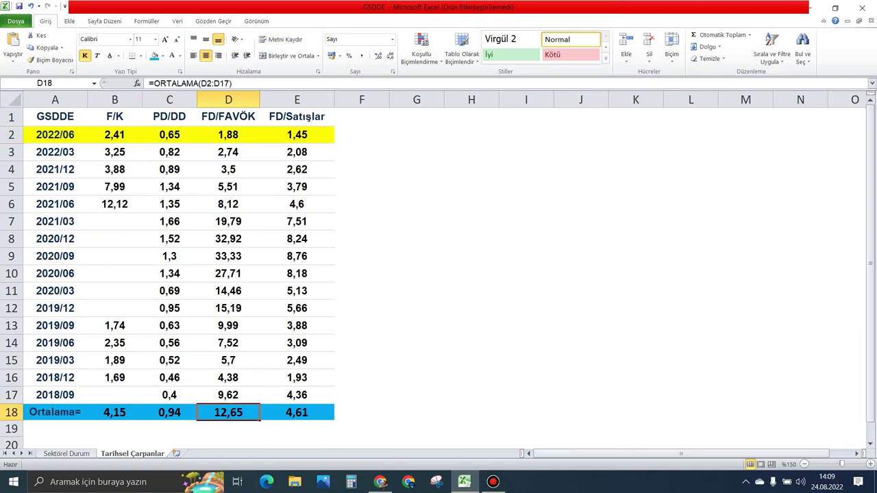
pyautogui.click(228, 134)
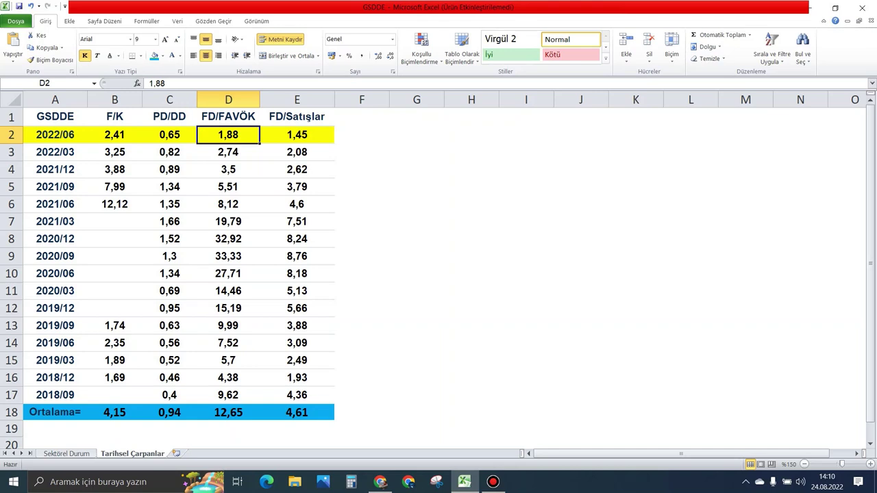
pyautogui.hotkey('ctrl', 'pageup')
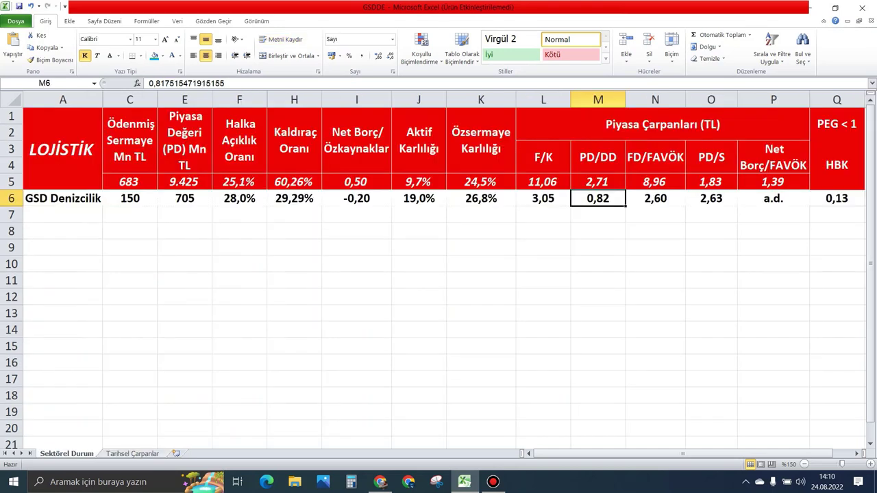
# Compare GSD Denizcilik's FD/FAVÖK on the Sektörel Durum sheet with the FD/FAVÖK average on the Tarihsel Çarpanlar sheet.
pyautogui.press('Right')
pyautogui.hotkey('ctrl', 'pagedown')
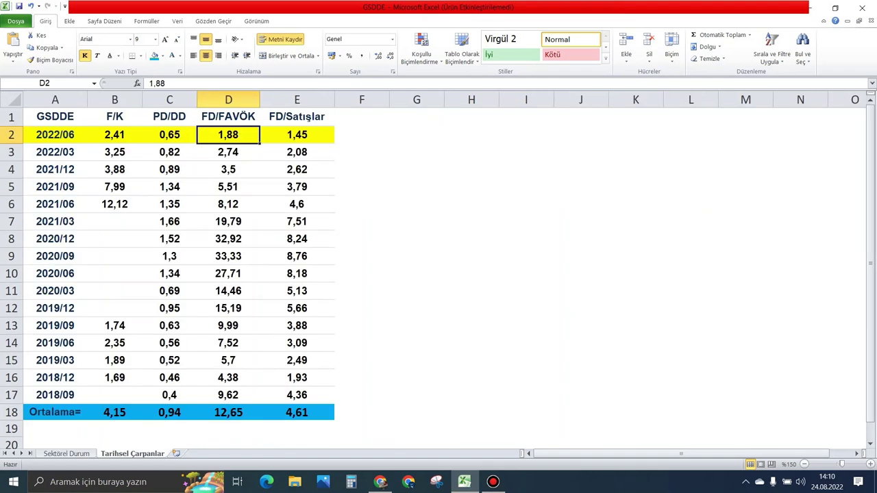
pyautogui.hotkey('ctrl', 'Down')
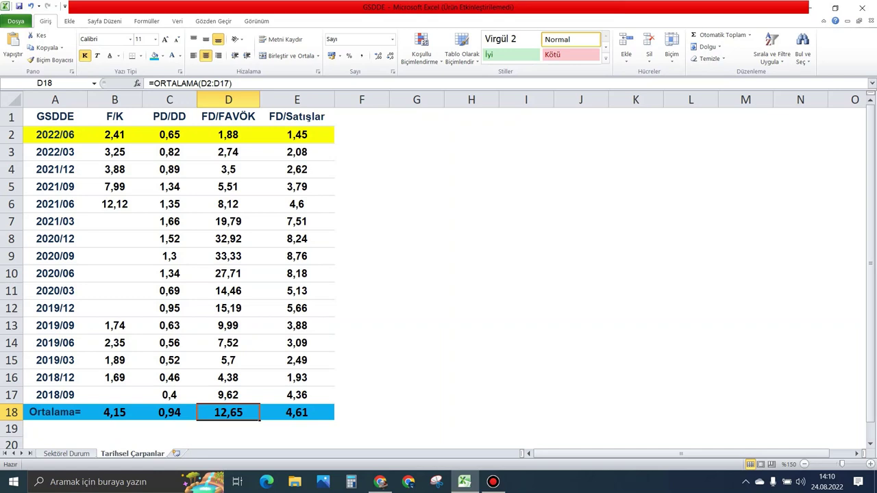
# Compare the FD/Satışlar average with the 2022/06 FD/Satışlar on Tarihsel Çarpanlar, and look for a current figure on Sektörel Durum.
pyautogui.press('Right')
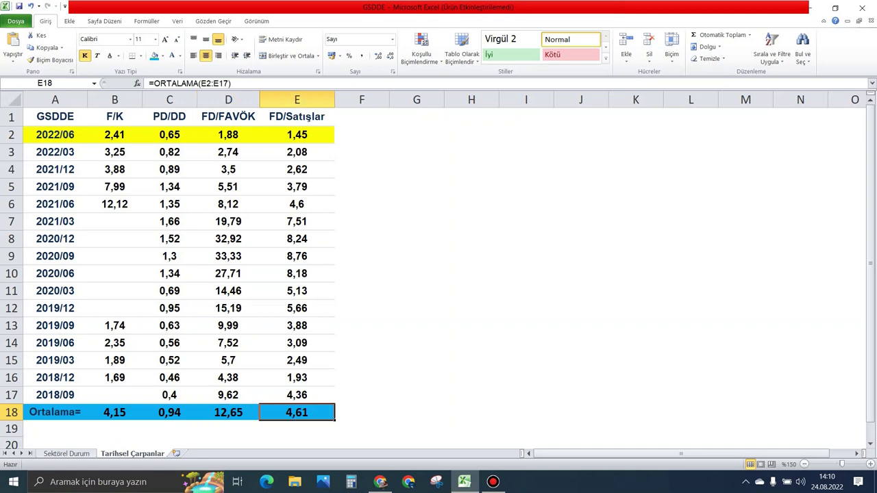
pyautogui.click(296, 134)
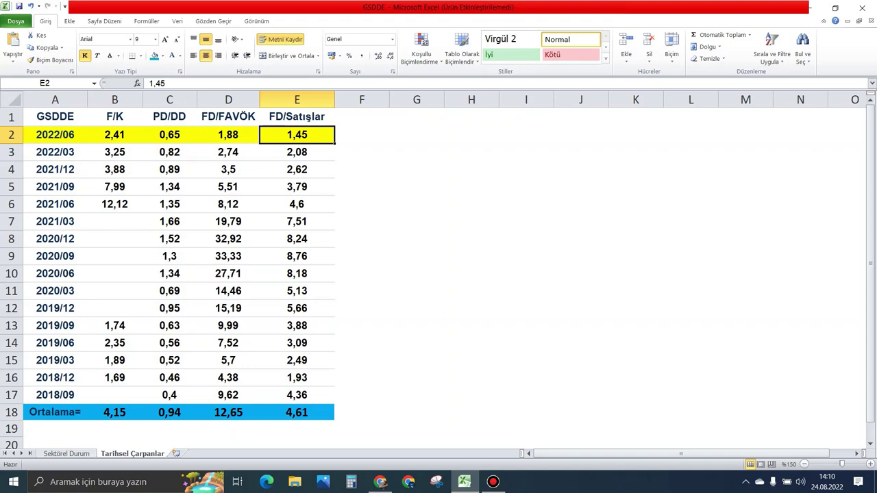
pyautogui.hotkey('ctrl', 'pageup')
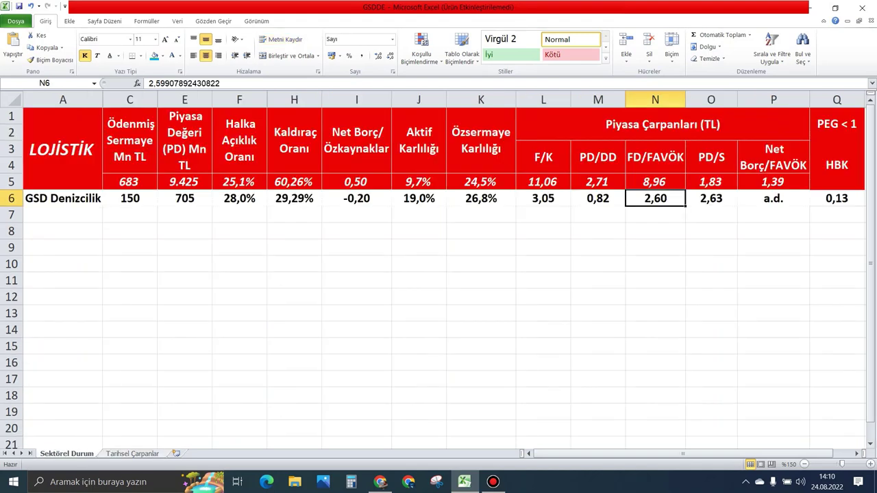
pyautogui.hotkey('ctrl', 'pagedown')
# Switch to the Halk Yatırım Analizim page, open the calculator and show GSDDE's Piyasa Değeri data.
pyautogui.hotkey('alt', 'Tab')
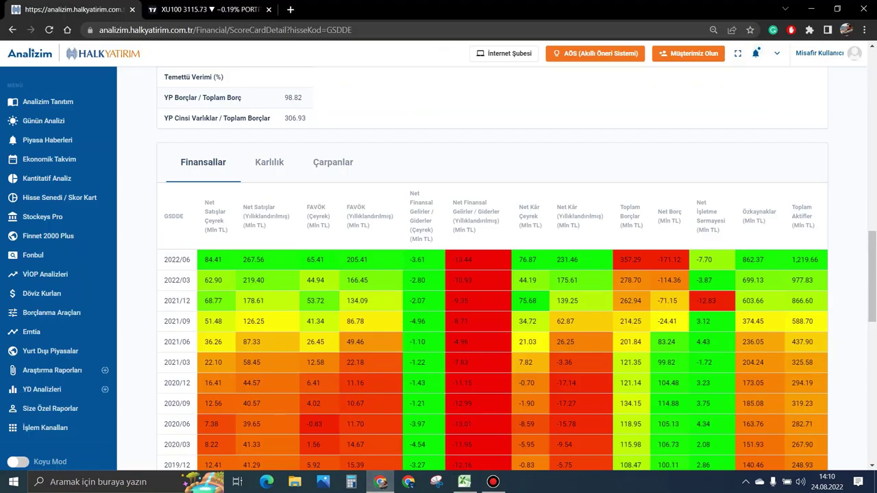
pyautogui.click(351, 482)
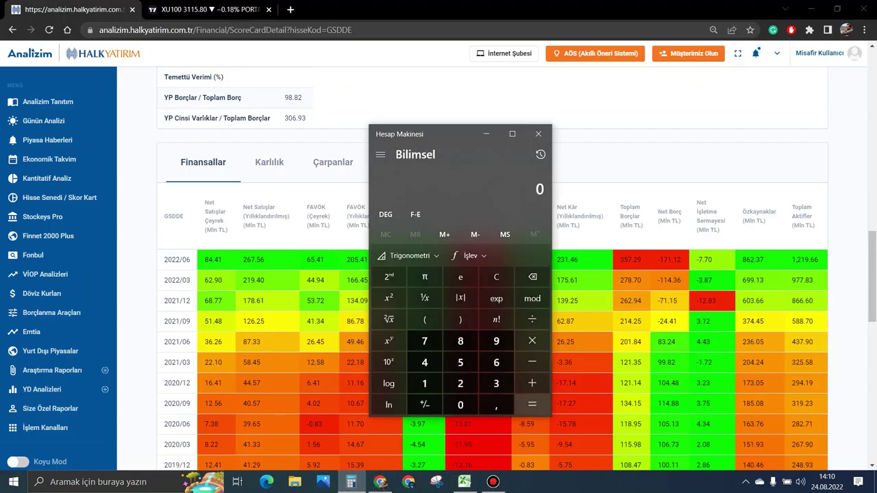
pyautogui.moveTo(439, 134); pyautogui.dragTo(452, 134)
pyautogui.scroll(3, 330, 206)
pyautogui.click(330, 84)
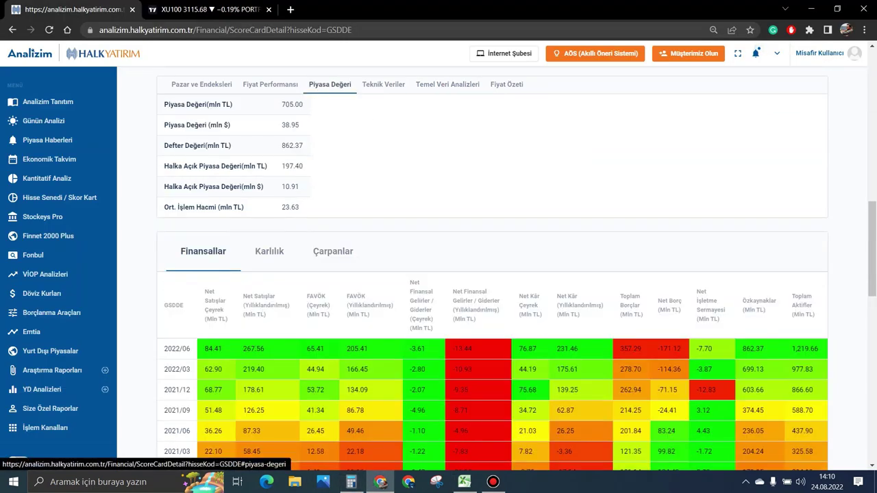
# Calculate GSDDE's current FD/Satışlar in the calculator: 705 minus 171, divided by the annualised net sales of 267,56.
pyautogui.click(351, 482)
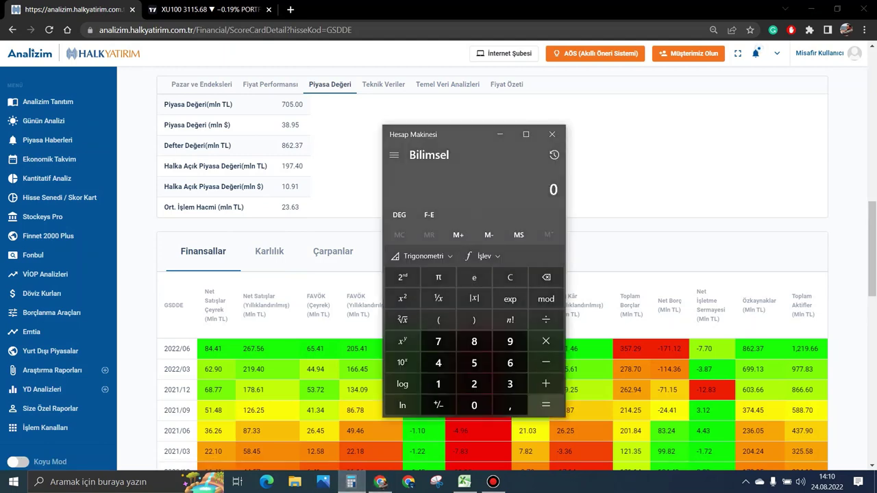
pyautogui.write('705 - ')
pyautogui.write('171')
pyautogui.press('Return')
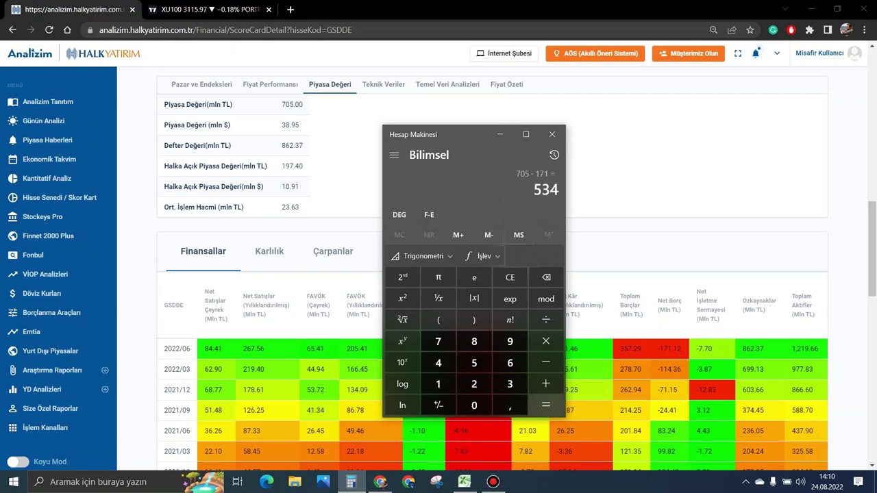
pyautogui.press('/')
pyautogui.write('267,56')
pyautogui.press('Return')
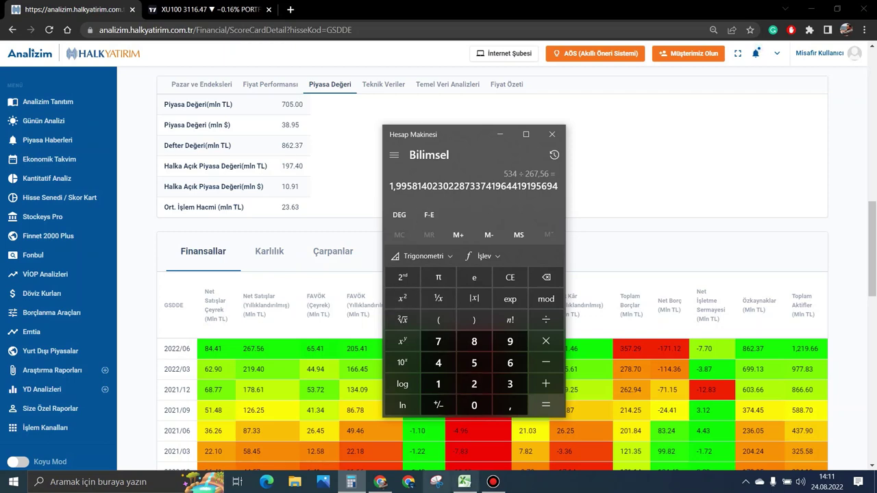
# Return to the Excel workbook and check the calculated ratio against the FD/Satışlar average on Tarihsel Çarpanlar.
pyautogui.click(464, 482)
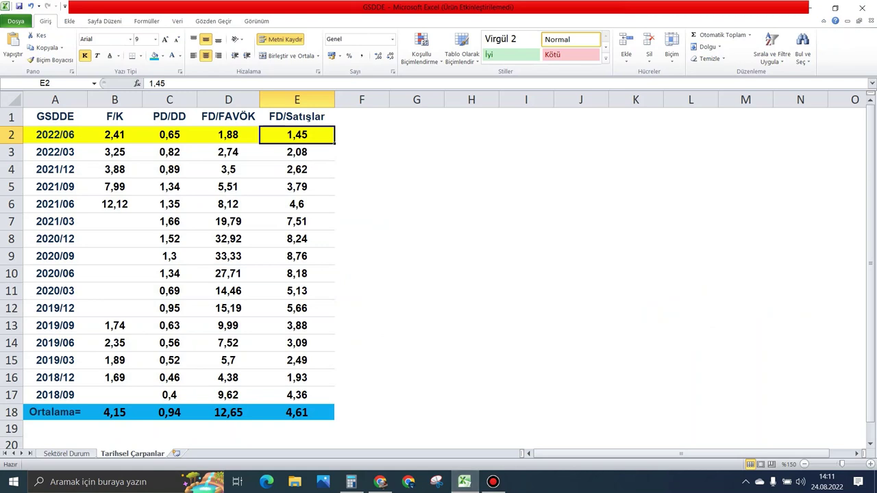
pyautogui.click(296, 411)
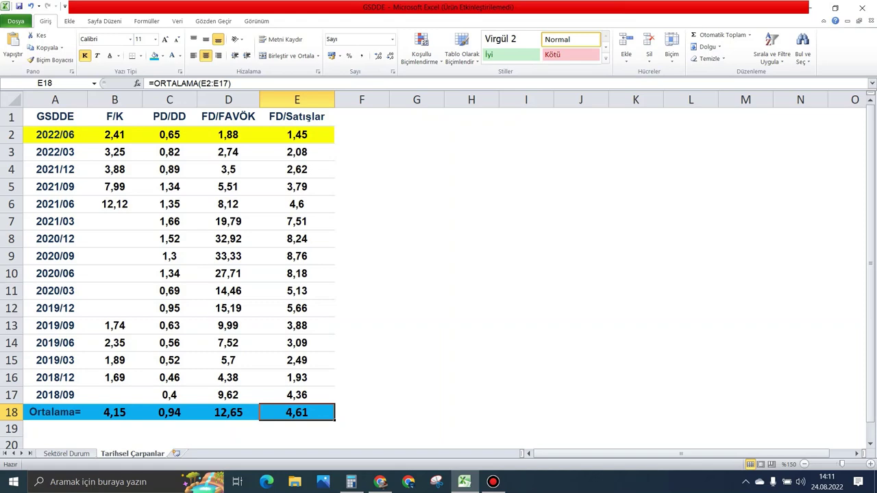
# Switch to the TradingView chart in the browser and load the GSDDE symbol.
pyautogui.click(380, 482)
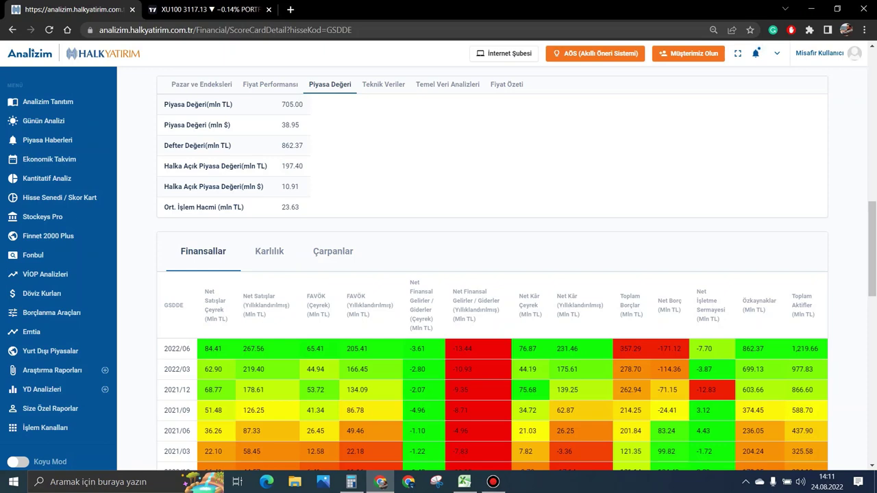
pyautogui.click(206, 10)
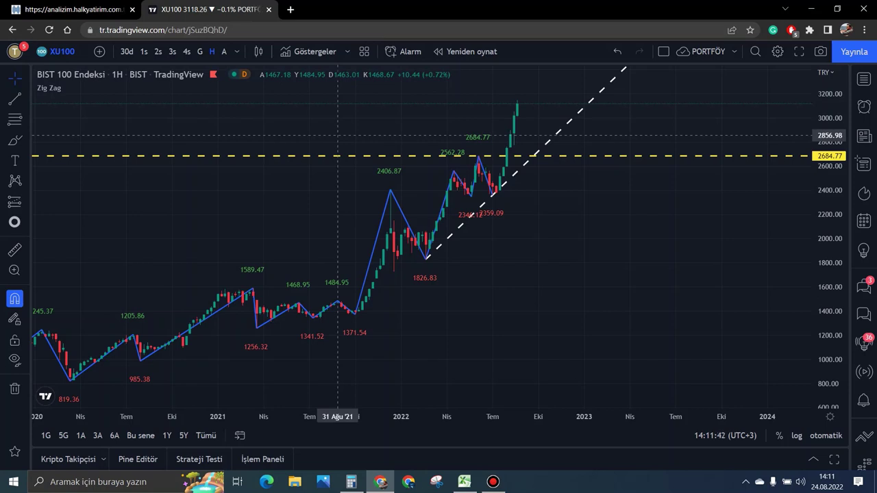
pyautogui.write('GSDDE')
pyautogui.press('Return')
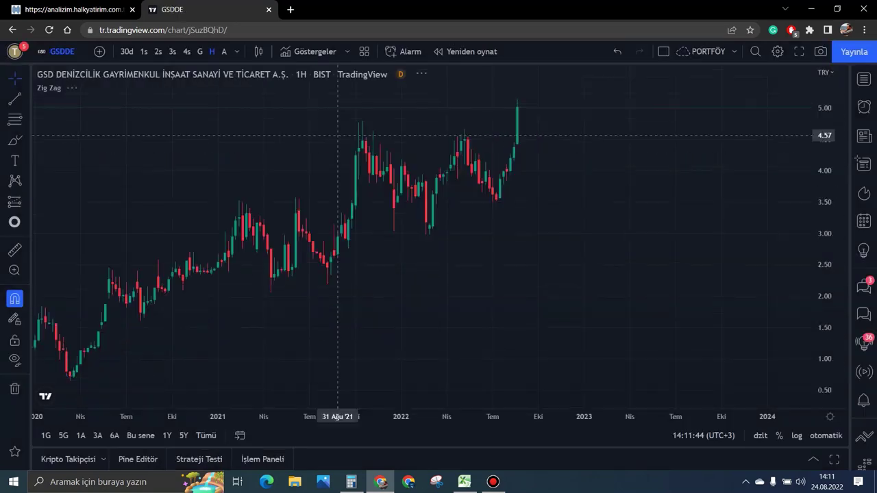
pyautogui.moveTo(485, 334); pyautogui.dragTo(515, 356)
pyautogui.moveTo(468, 323); pyautogui.dragTo(452, 394)
pyautogui.scroll(1, 452, 394)
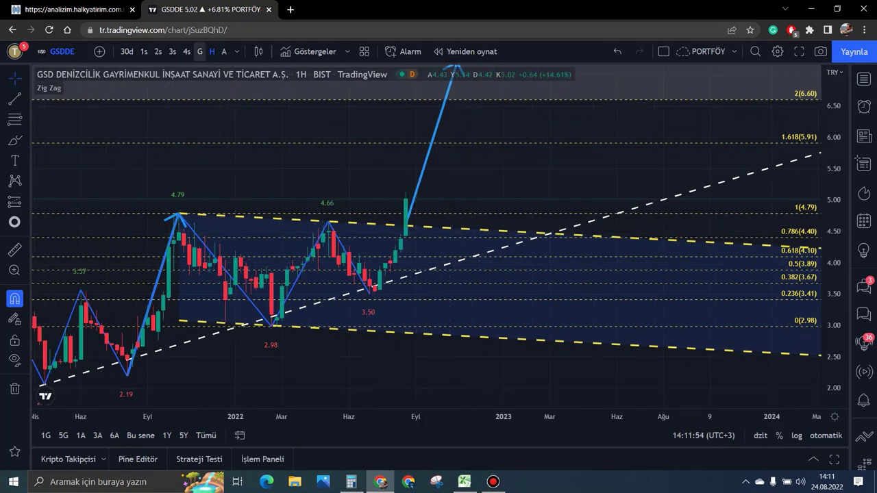
# Set the GSDDE chart to the daily interval and draw a horizontal line at the October 2021 peak of 4.79.
pyautogui.click(199, 51)
pyautogui.scroll(-5, 323, 149)
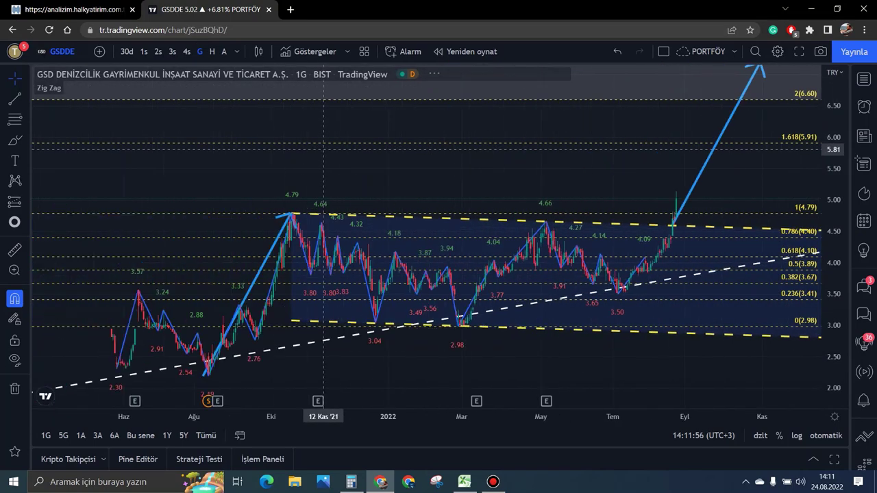
pyautogui.moveTo(833, 295); pyautogui.dragTo(833, 165)
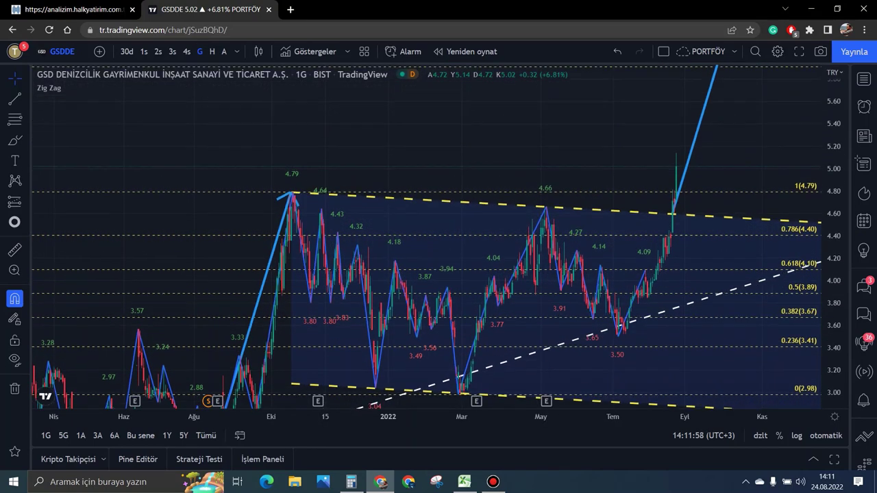
pyautogui.scroll(3, 507, 178)
pyautogui.click(28, 99)
pyautogui.click(55, 234)
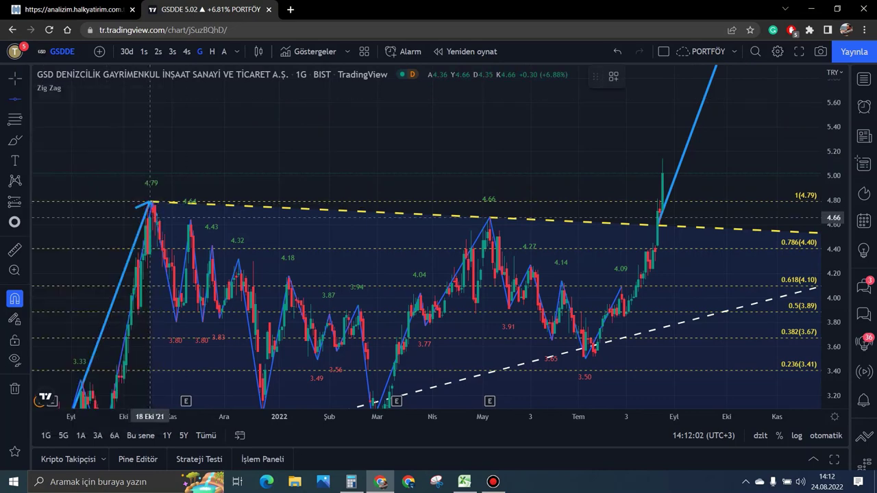
pyautogui.click(149, 202)
pyautogui.scroll(1, 404, 165)
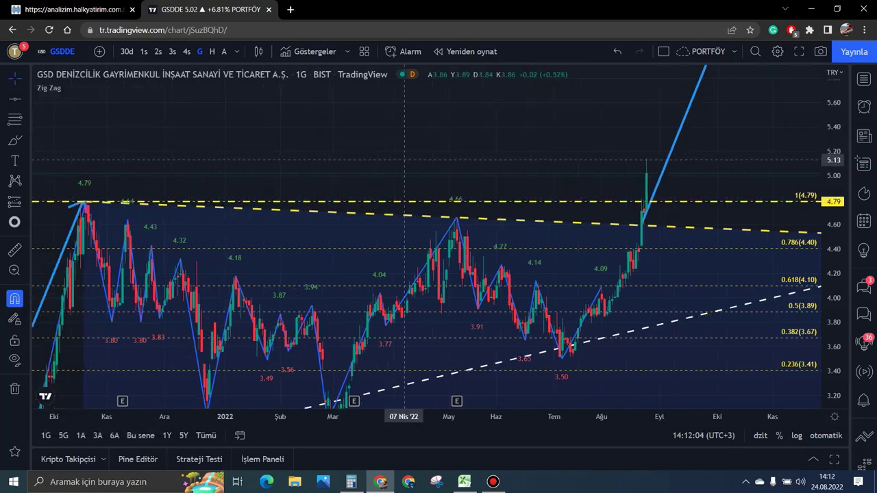
# Set the chart to the weekly interval and examine the price against the 4.79 line, the yellow channel and the Fibonacci levels up to 2.618.
pyautogui.scroll(2, 480, 185)
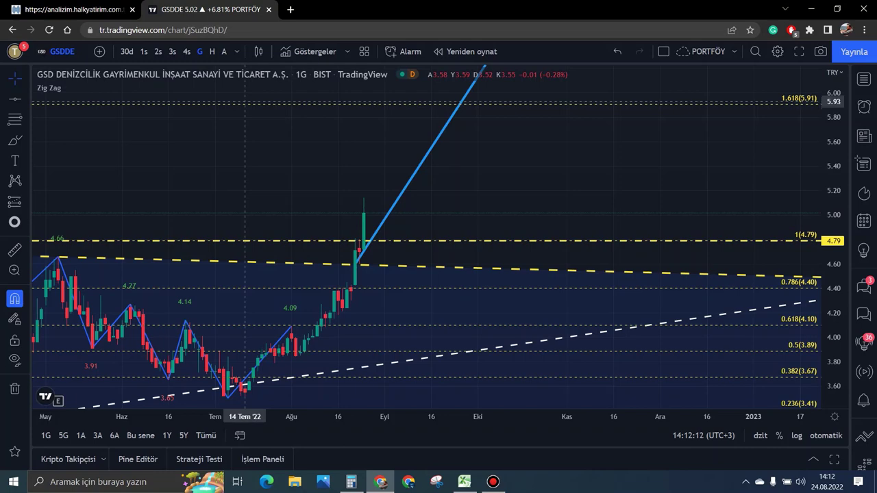
pyautogui.click(212, 51)
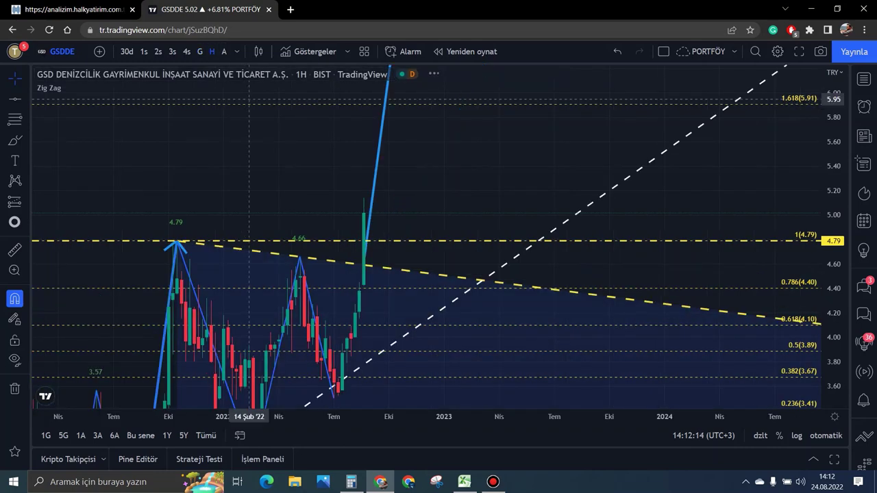
pyautogui.moveTo(206, 171); pyautogui.dragTo(340, 207)
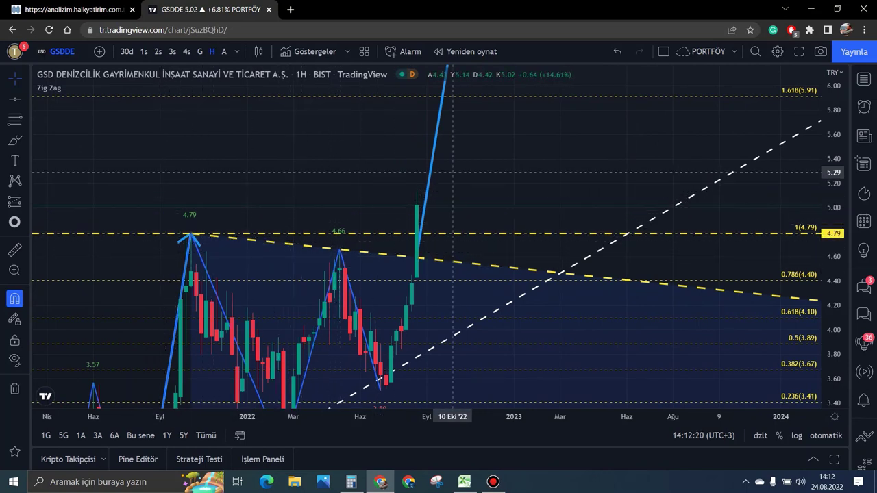
pyautogui.moveTo(833, 152); pyautogui.dragTo(833, 249)
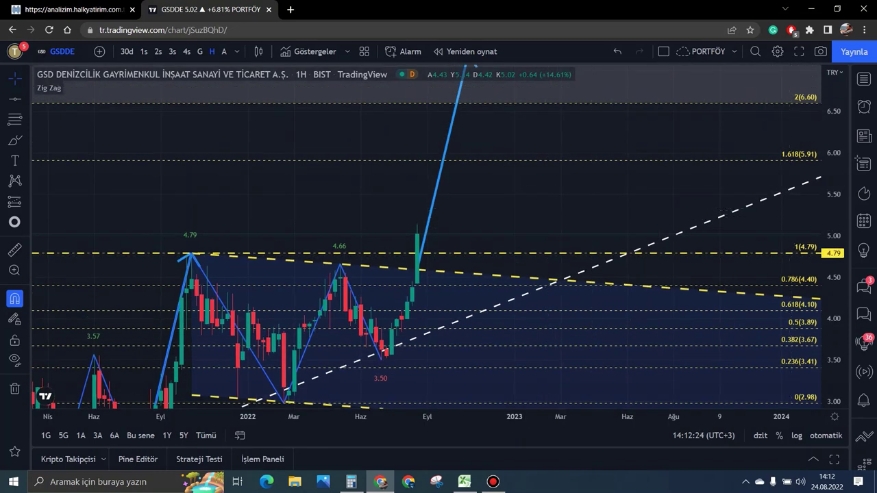
pyautogui.moveTo(566, 200); pyautogui.dragTo(586, 179)
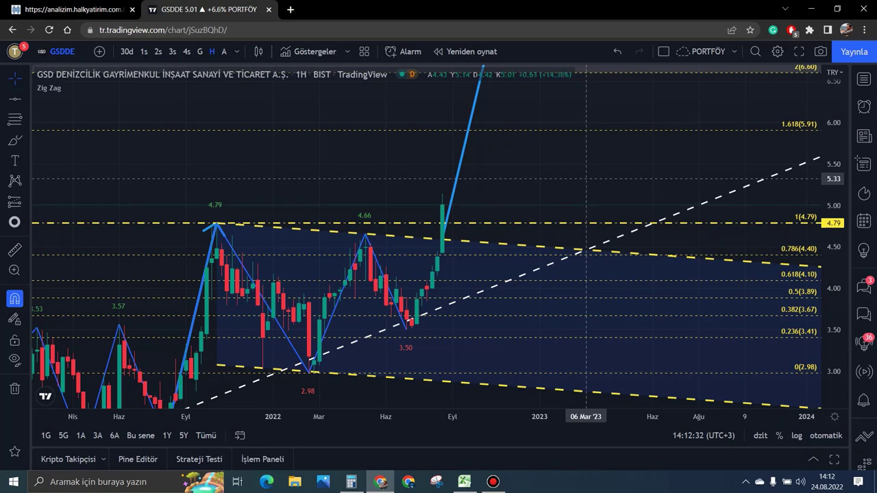
pyautogui.scroll(-1, 564, 186)
pyautogui.scroll(3, 563, 186)
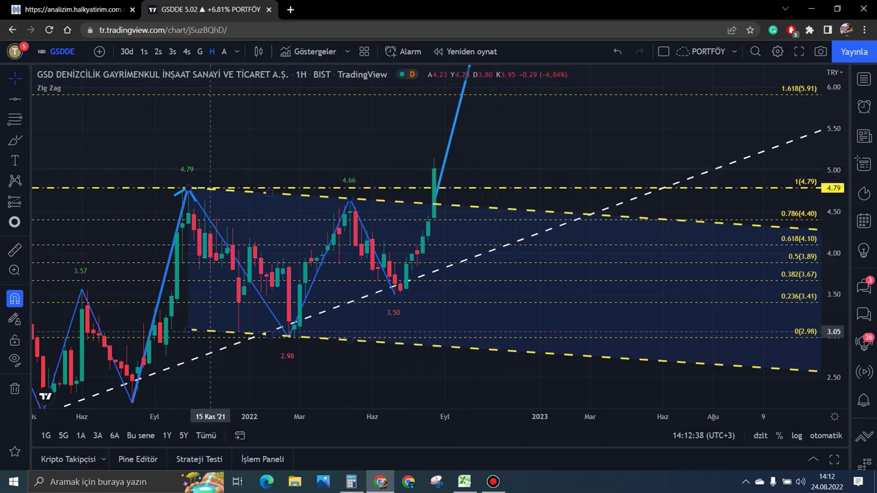
pyautogui.moveTo(580, 151); pyautogui.dragTo(576, 200)
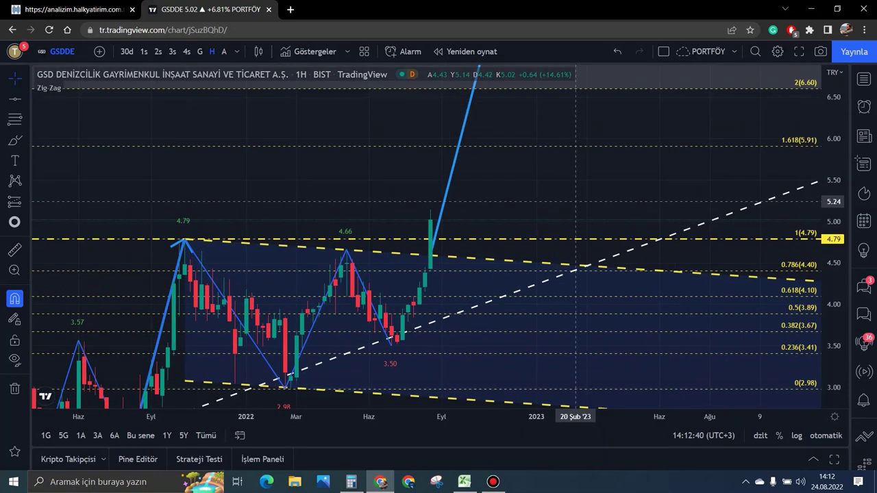
pyautogui.moveTo(834, 137); pyautogui.dragTo(834, 224)
pyautogui.moveTo(658, 155); pyautogui.dragTo(643, 209)
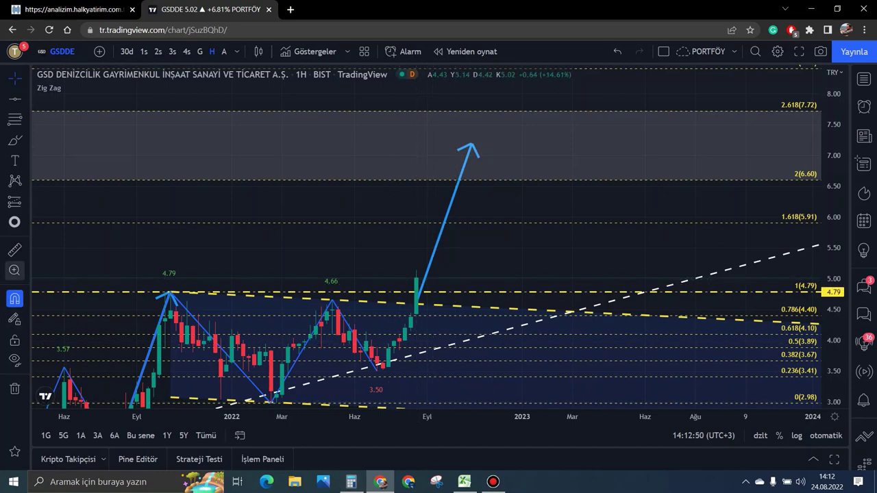
# Measure the potential rise from the current weekly candle to the 2.618 Fibonacci level at 7.72.
pyautogui.click(14, 249)
pyautogui.click(416, 279)
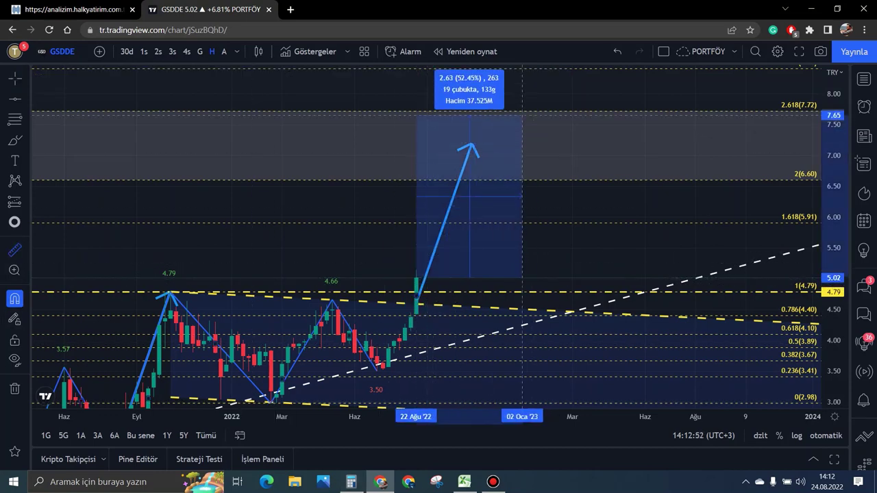
pyautogui.click(517, 112)
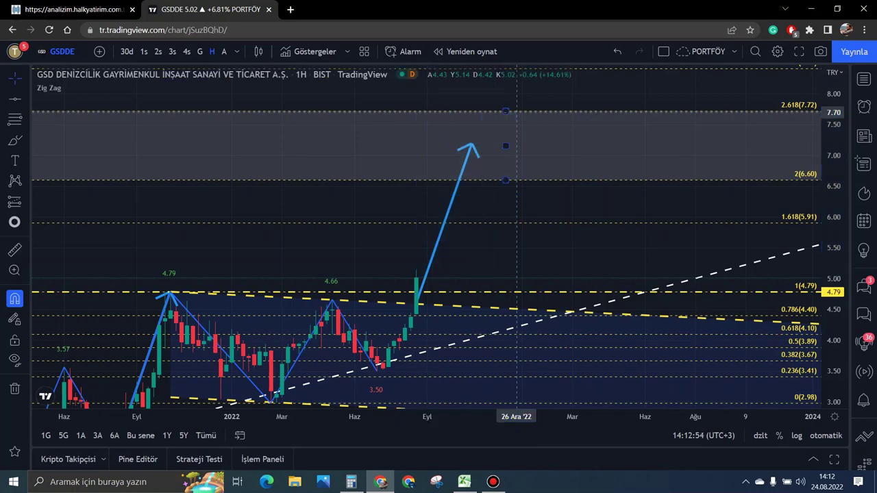
# Return to the Excel workbook and review GSD Denizcilik's F/K on Sektörel Durum against the historical multiples on Tarihsel Çarpanlar.
pyautogui.moveTo(465, 482)
pyautogui.click(466, 432)
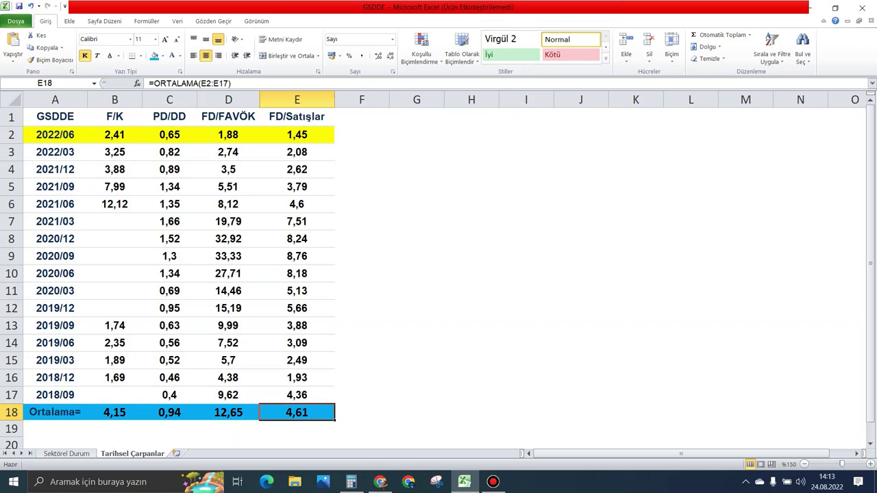
pyautogui.hotkey('ctrl', 'pageup')
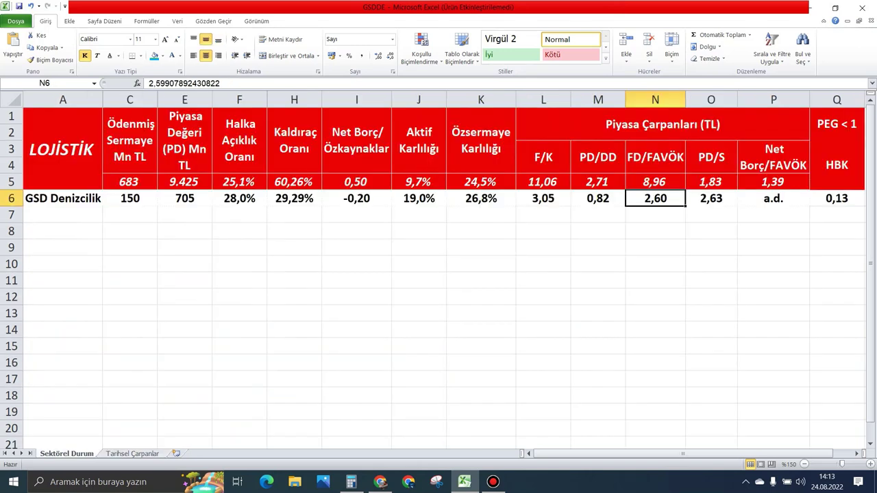
pyautogui.click(542, 198)
pyautogui.hotkey('ctrl', 'pagedown')
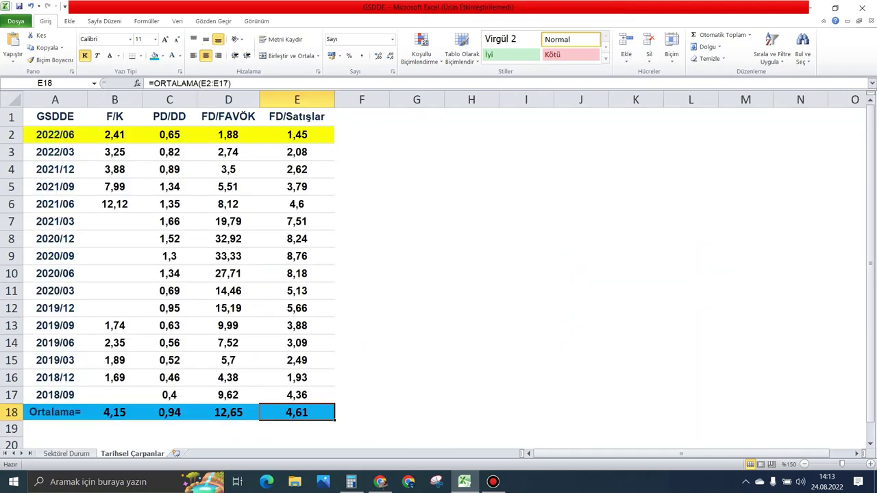
pyautogui.hotkey('ctrl', 'pageup')
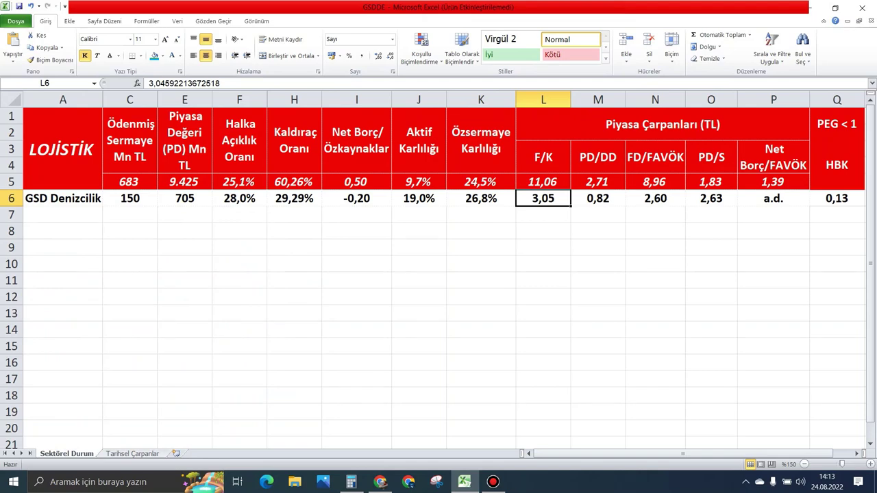
# Compare the FD/FAVÖK figures on Tarihsel Çarpanlar and Sektörel Durum, and open the Calculator with its previous calculation cleared.
pyautogui.hotkey('ctrl', 'pagedown')
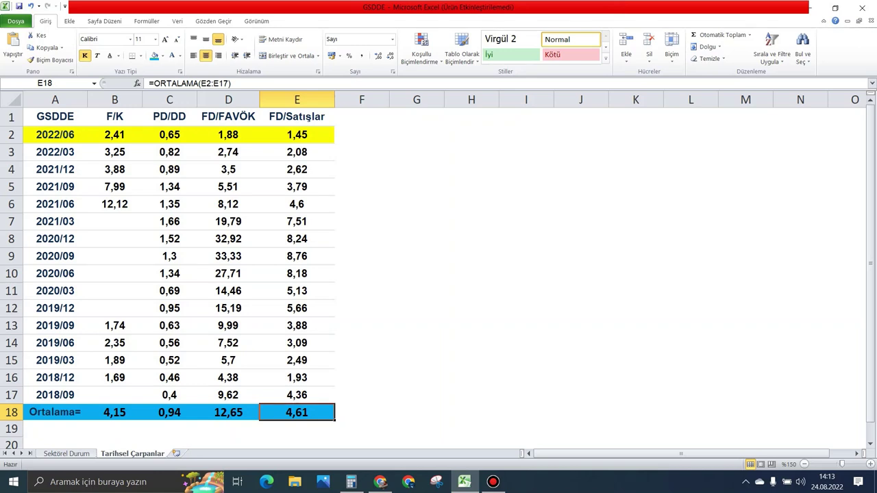
pyautogui.hotkey('ctrl', 'pageup')
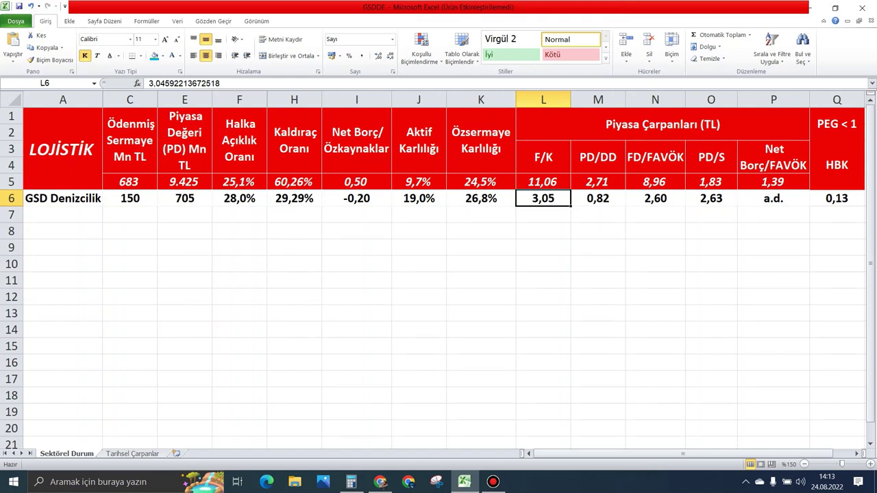
pyautogui.click(351, 481)
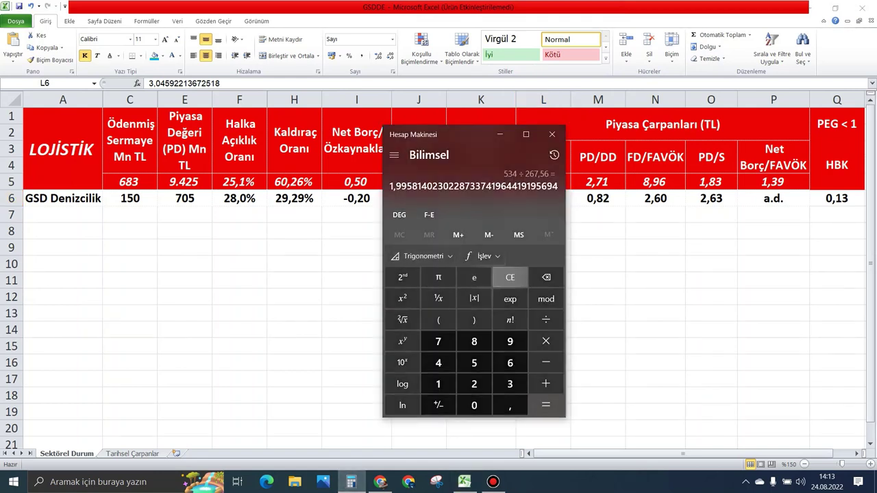
pyautogui.click(510, 277)
pyautogui.moveTo(466, 125); pyautogui.dragTo(389, 121)
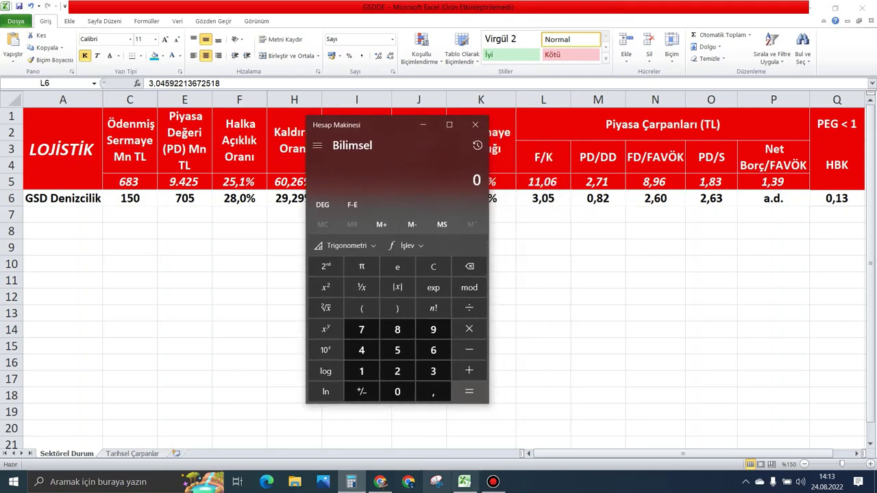
# Divide the historical FD/FAVÖK average of 12,65 from Tarihsel Çarpanlar by GSD Denizcilik's current 2,6 in the Calculator.
pyautogui.click(465, 482)
pyautogui.click(465, 481)
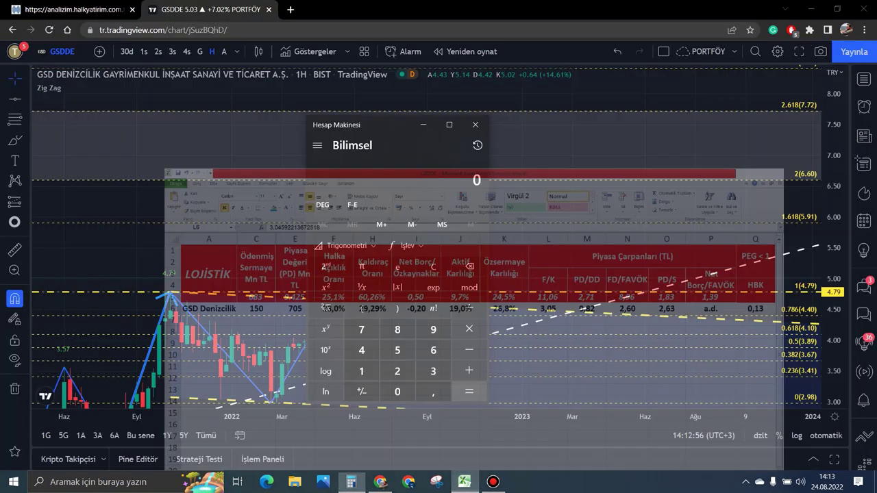
pyautogui.click(465, 482)
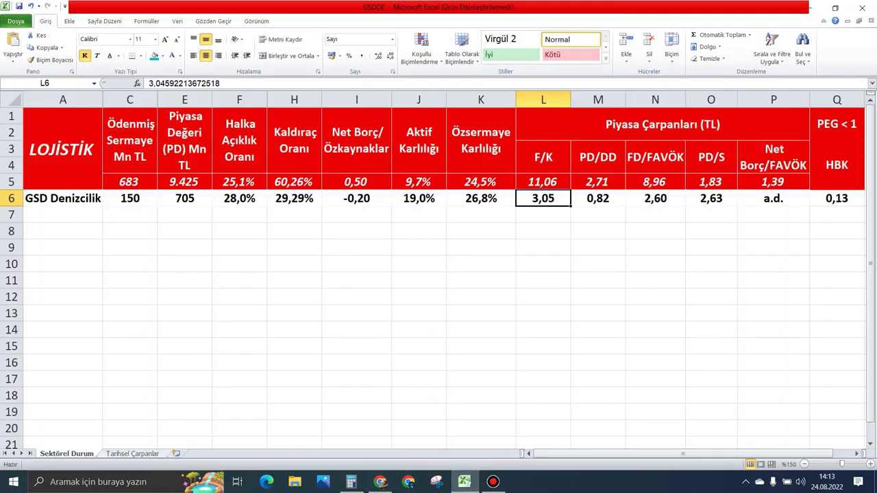
pyautogui.hotkey('ctrl', 'pagedown')
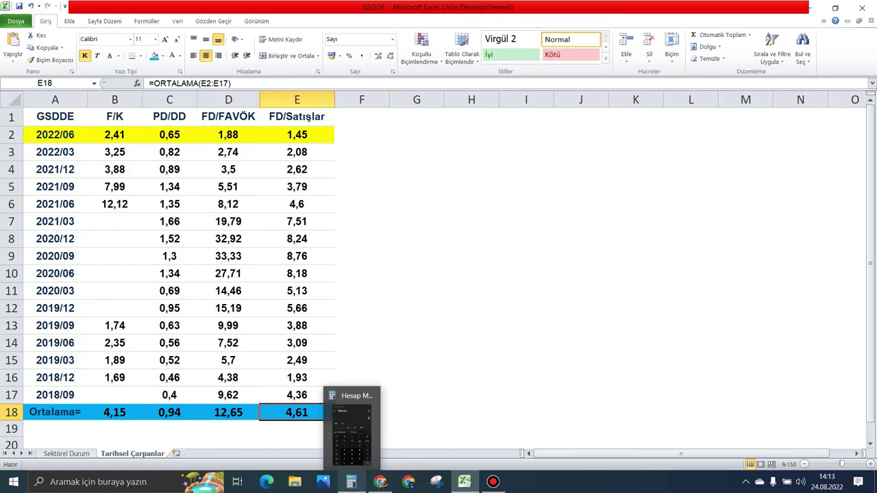
pyautogui.click(350, 482)
pyautogui.write('12')
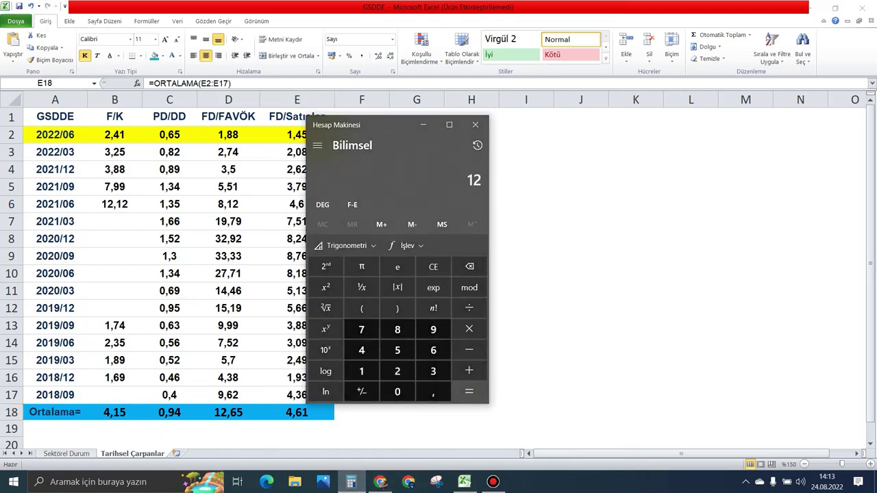
pyautogui.write(',65/2,65 ÷ 2,')
pyautogui.press('Return')
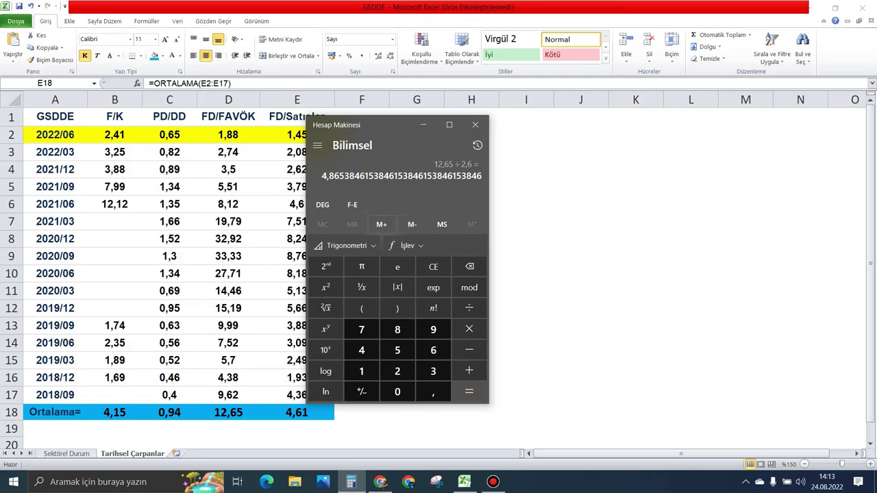
# Check GSDDE's price on the daily TradingView chart and multiply the FD/FAVÖK ratio in the Calculator by 4,7.
pyautogui.click(380, 482)
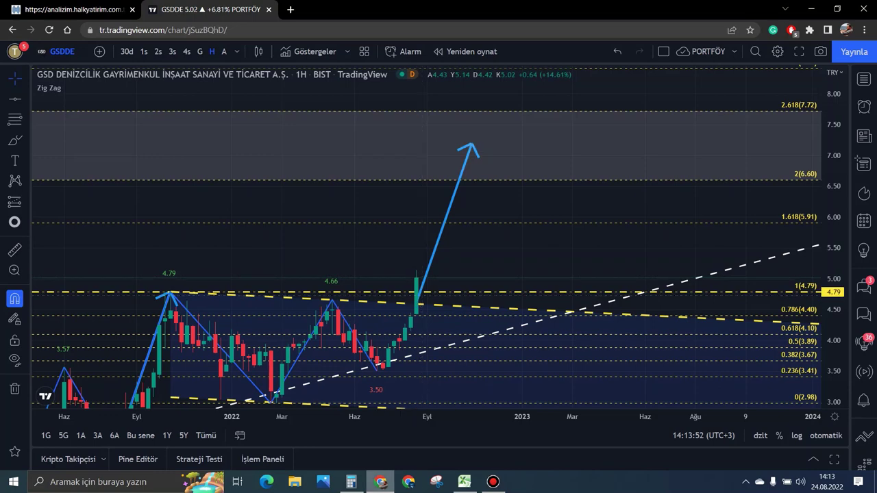
pyautogui.click(200, 51)
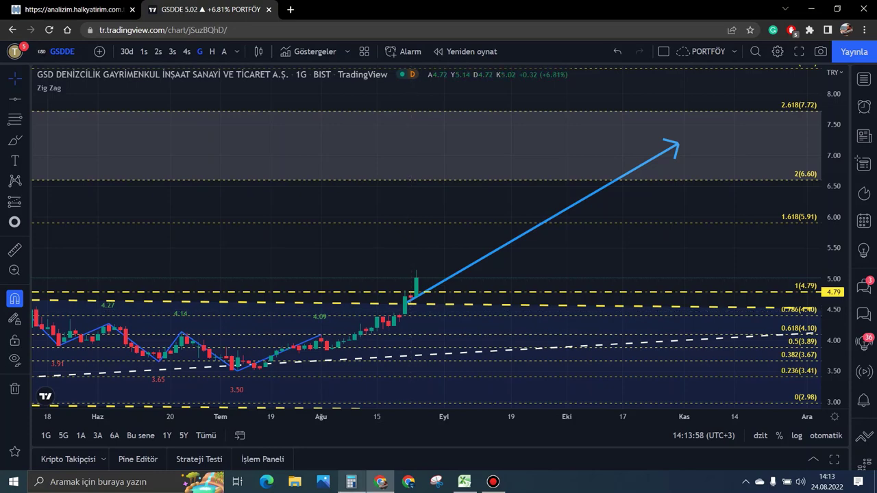
pyautogui.click(350, 482)
pyautogui.press('*')
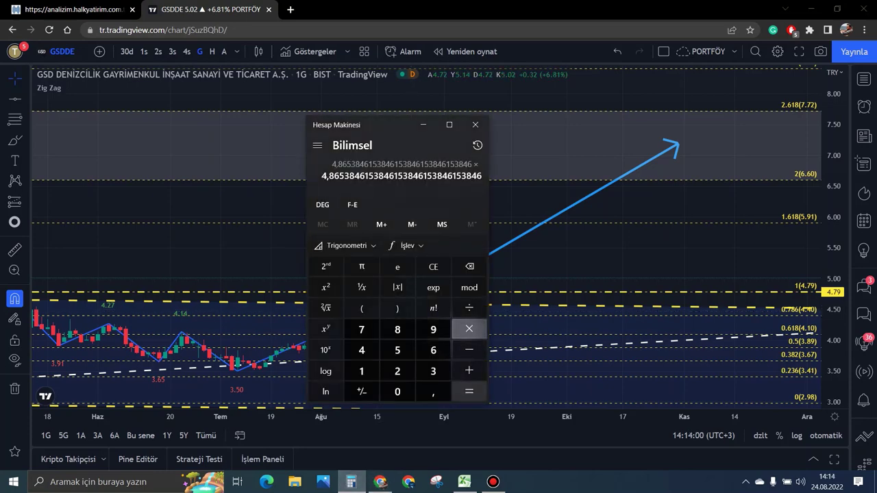
pyautogui.write('4,7')
pyautogui.press('Return')
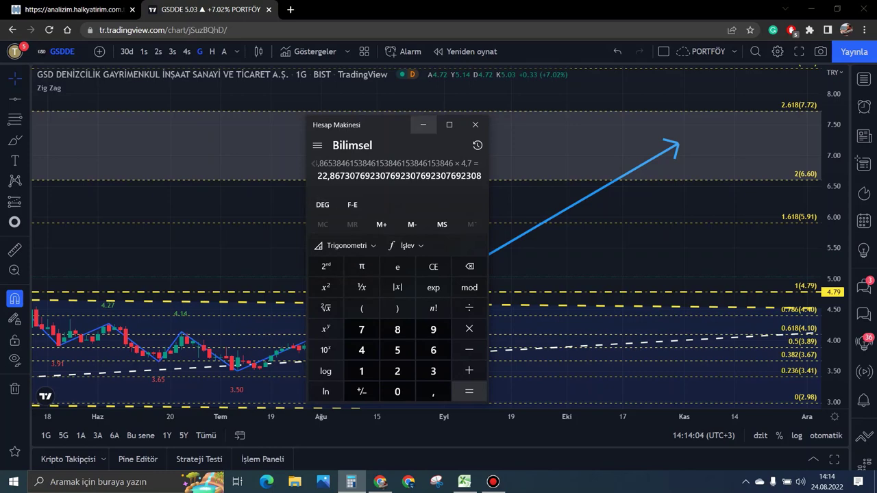
pyautogui.click(424, 124)
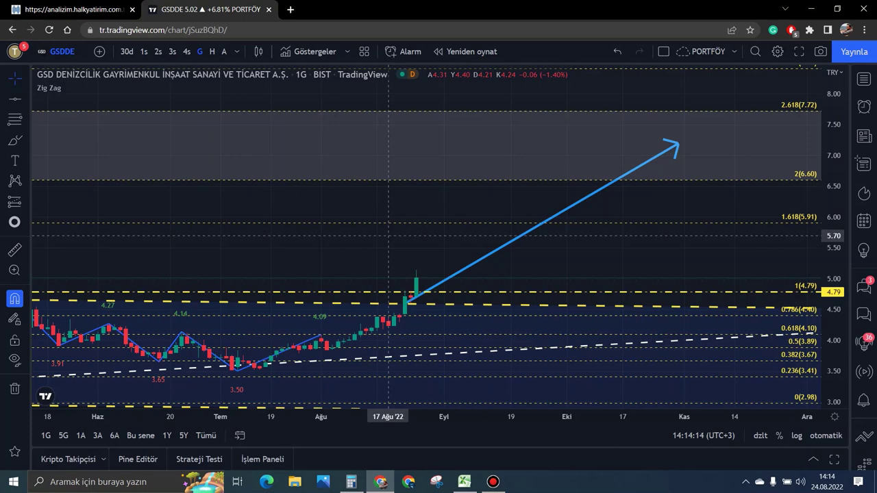
# Set the GSDDE chart to the weekly interval and examine the breakout above 4.79 against the 2 to 2.618 Fibonacci zone.
pyautogui.scroll(-3, 377, 233)
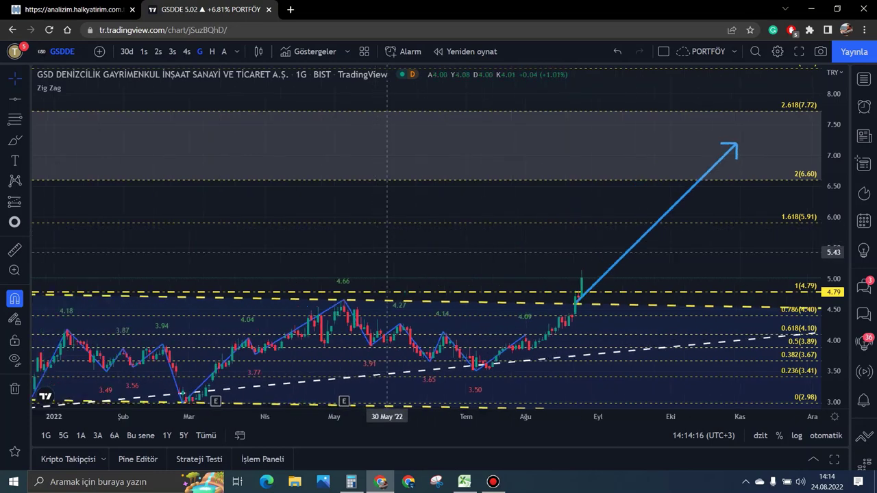
pyautogui.click(211, 51)
pyautogui.scroll(2, 473, 245)
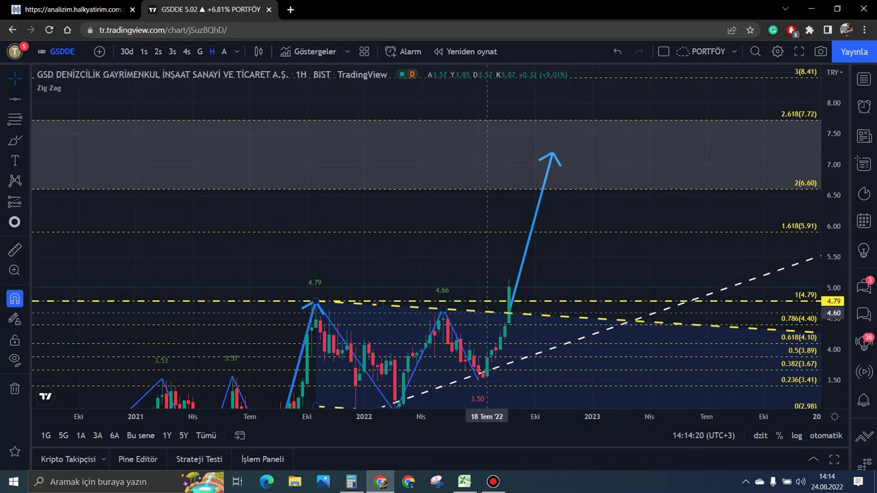
pyautogui.moveTo(566, 272); pyautogui.dragTo(466, 310)
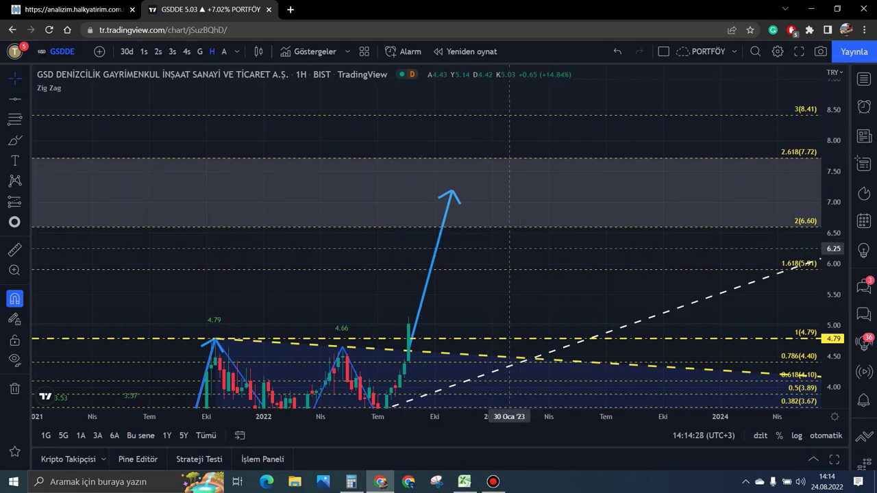
pyautogui.moveTo(465, 300); pyautogui.dragTo(466, 224)
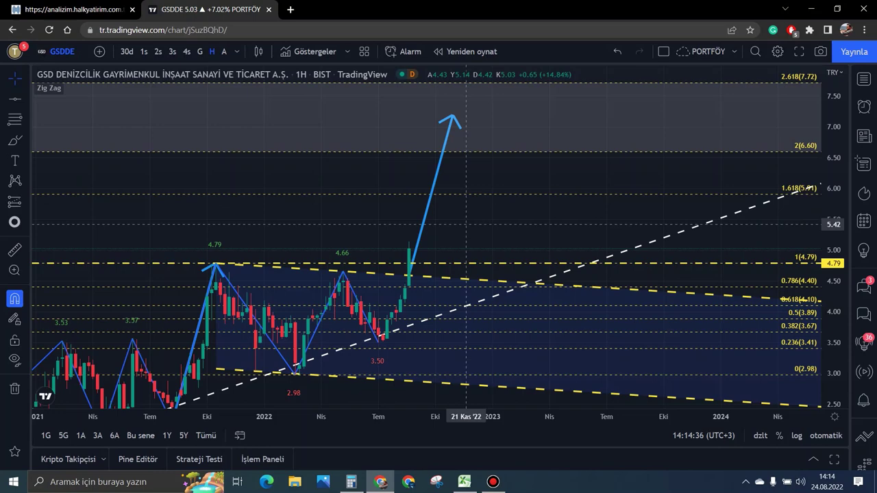
pyautogui.moveTo(834, 154); pyautogui.dragTo(834, 194)
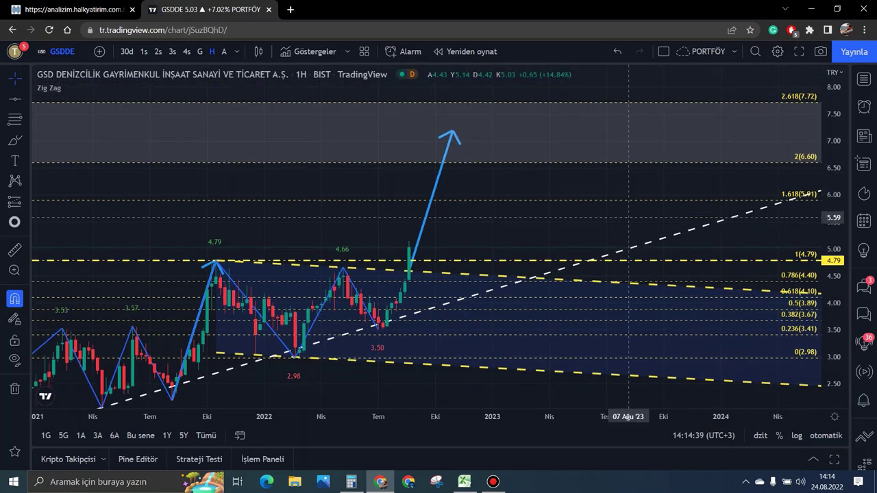